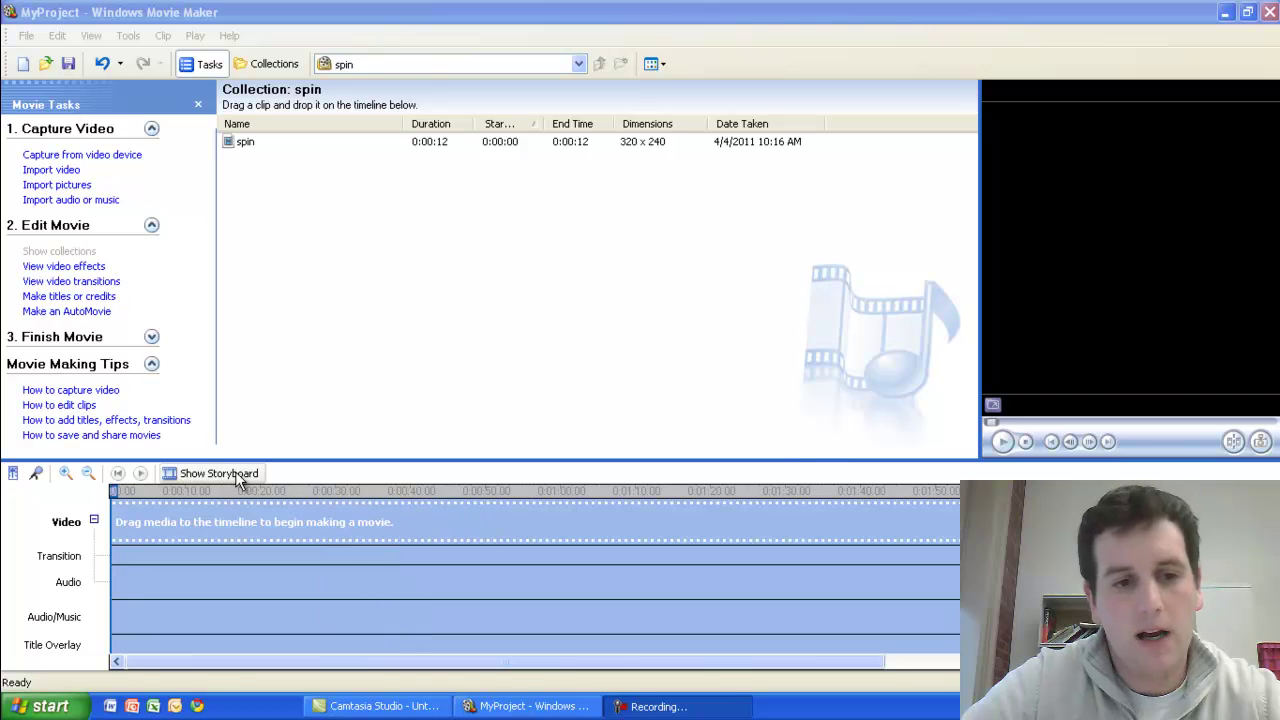
# Look at the empty project in storyboard view, and return to the timeline view
pyautogui.click(235, 473)
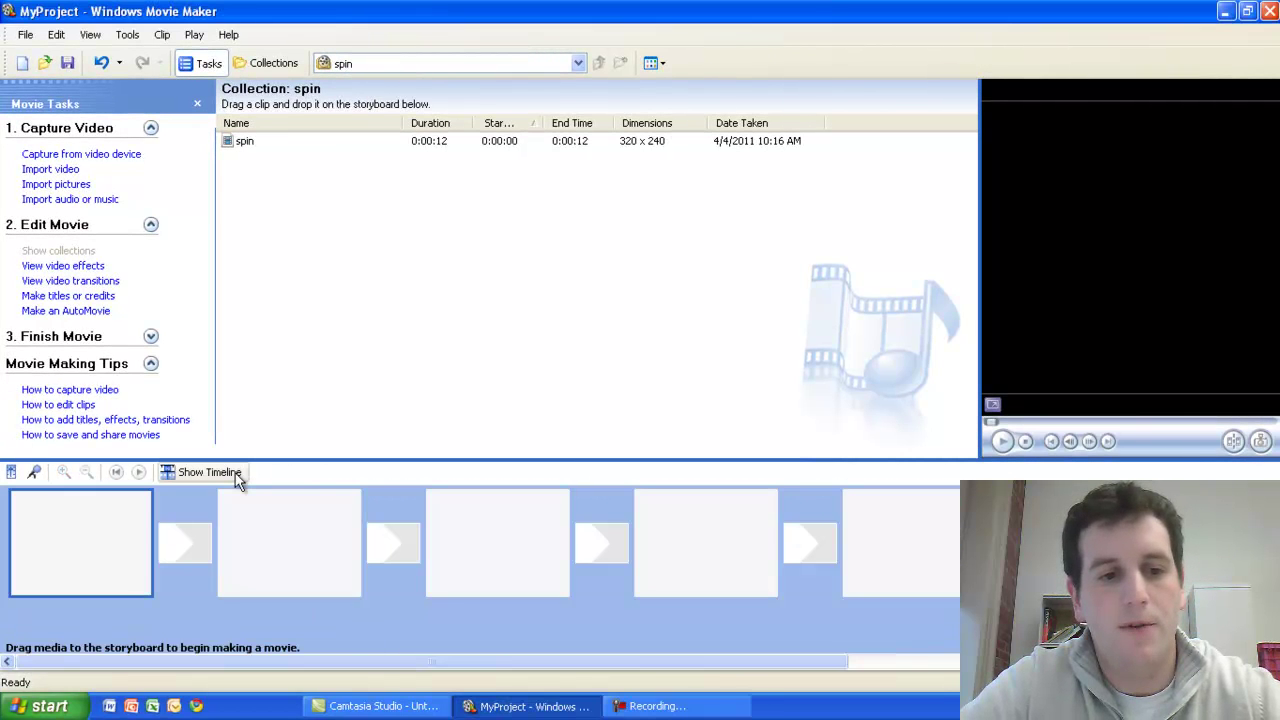
pyautogui.click(188, 472)
pyautogui.click(188, 472)
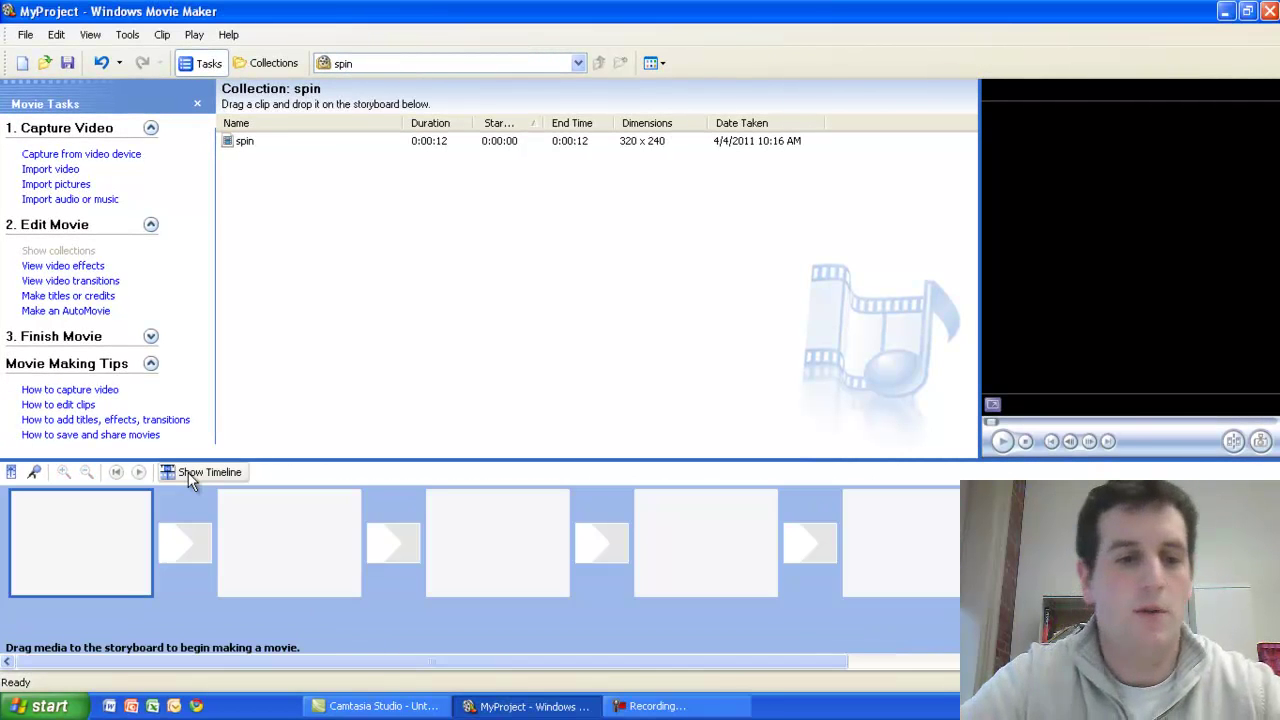
pyautogui.click(188, 472)
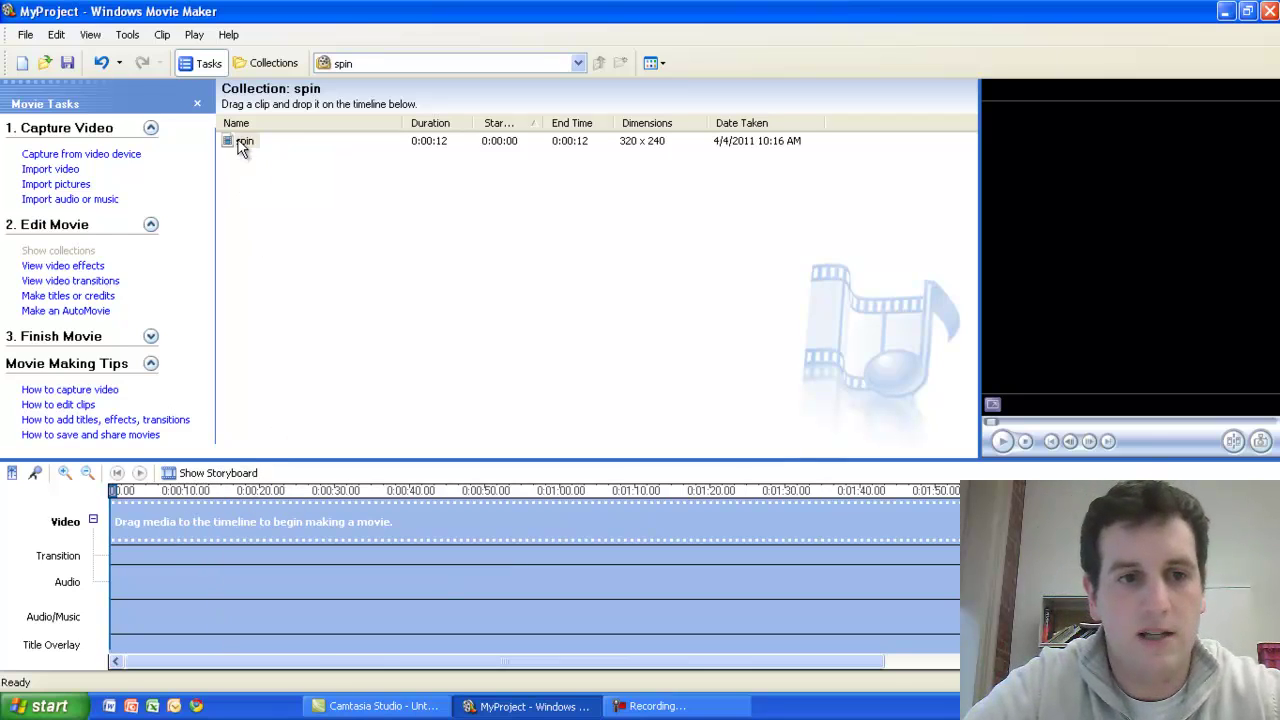
# Place the spin clip at the start of the video track and enlarge the timeline scale to one-second divisions
pyautogui.moveTo(242, 148); pyautogui.dragTo(196, 524)
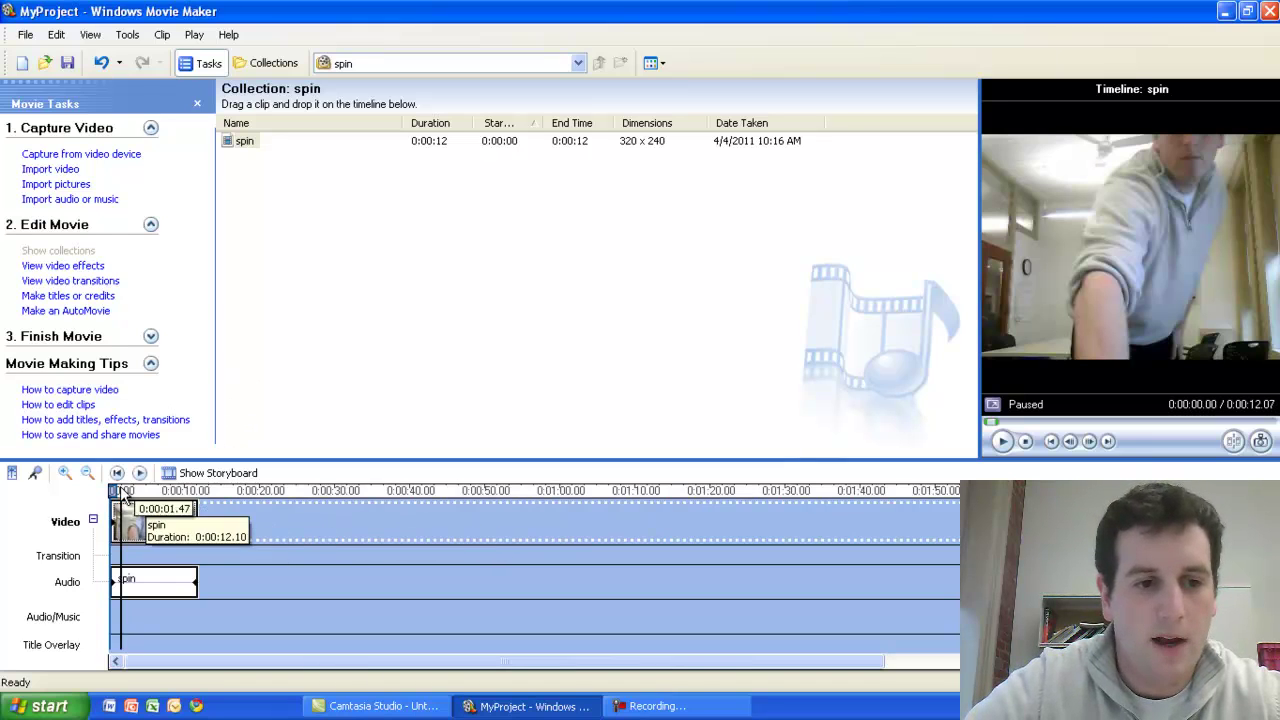
pyautogui.click(72, 479)
pyautogui.click(72, 479)
pyautogui.click(73, 479)
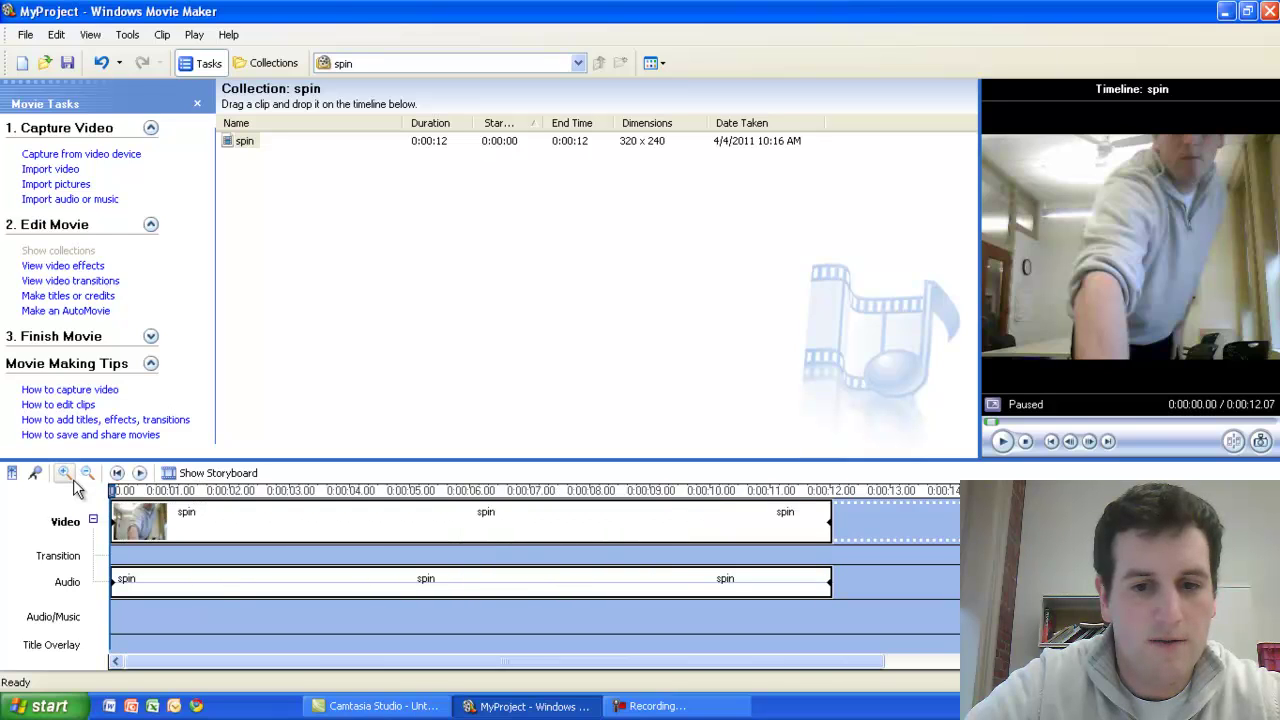
pyautogui.click(88, 476)
pyautogui.click(88, 476)
pyautogui.click(88, 476)
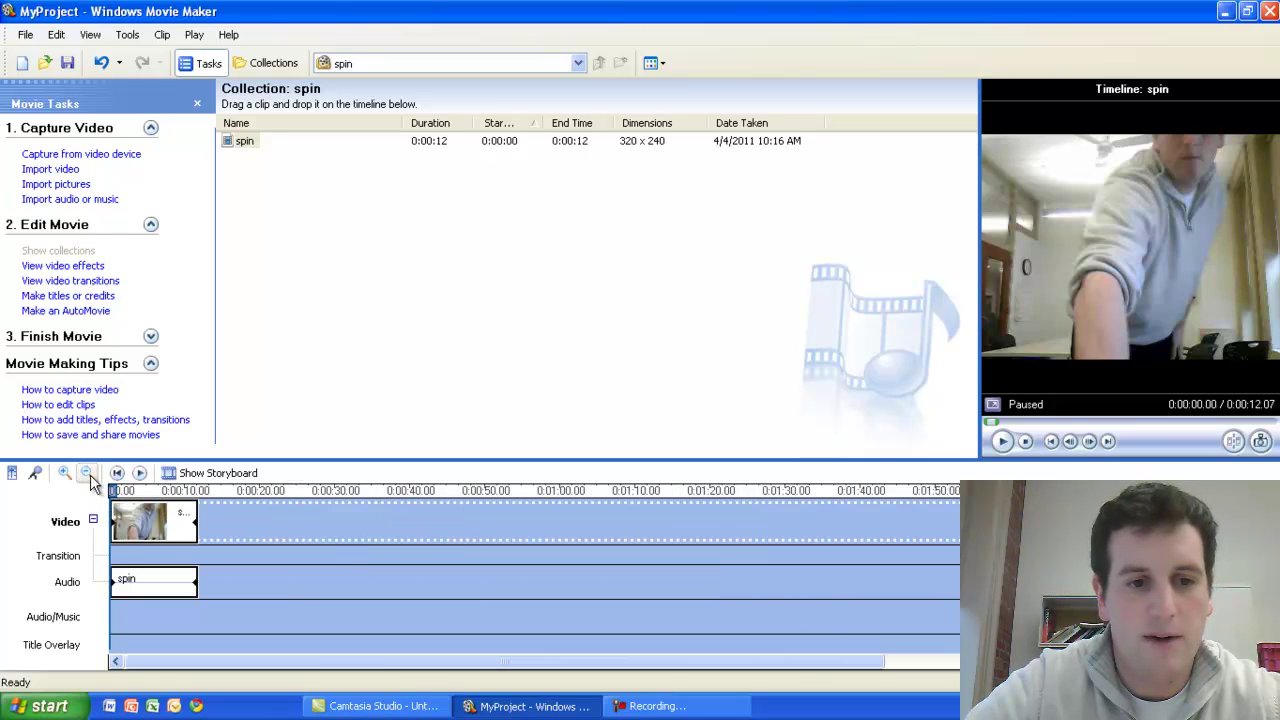
pyautogui.click(69, 476)
pyautogui.click(69, 476)
pyautogui.click(69, 476)
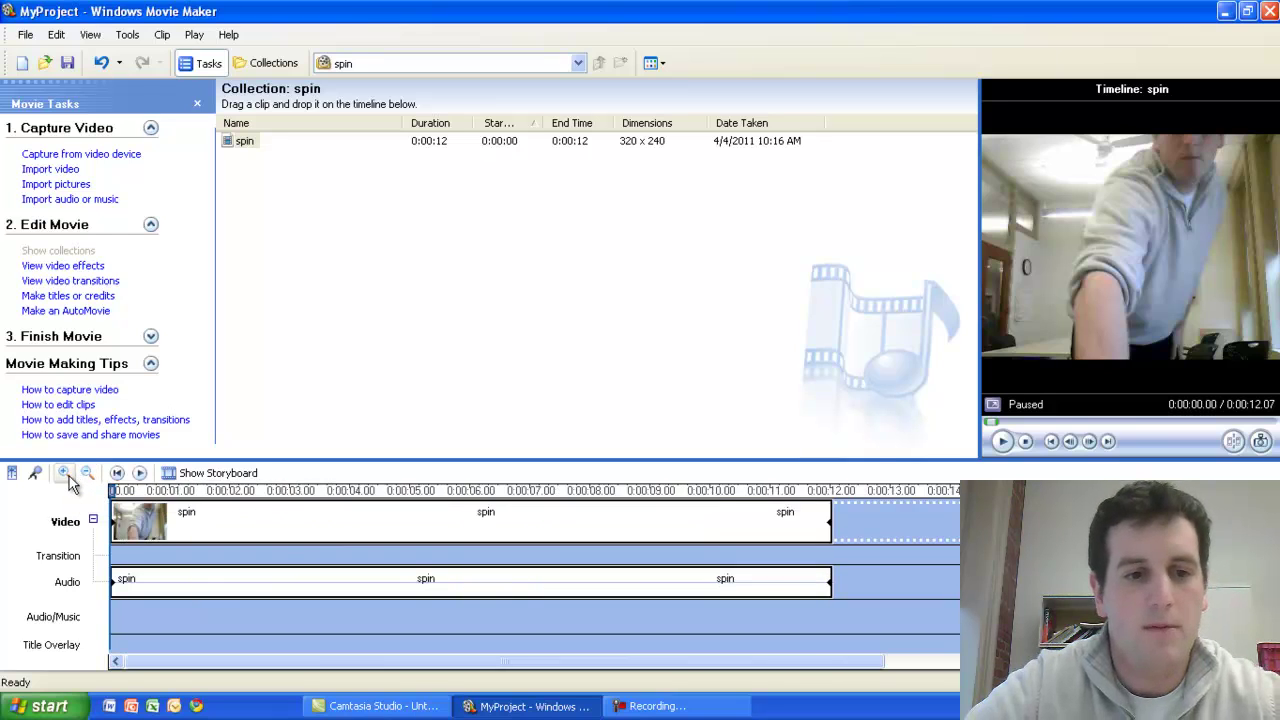
# Preview the spin clip in both timeline and storyboard views, and stop the playback
pyautogui.click(140, 474)
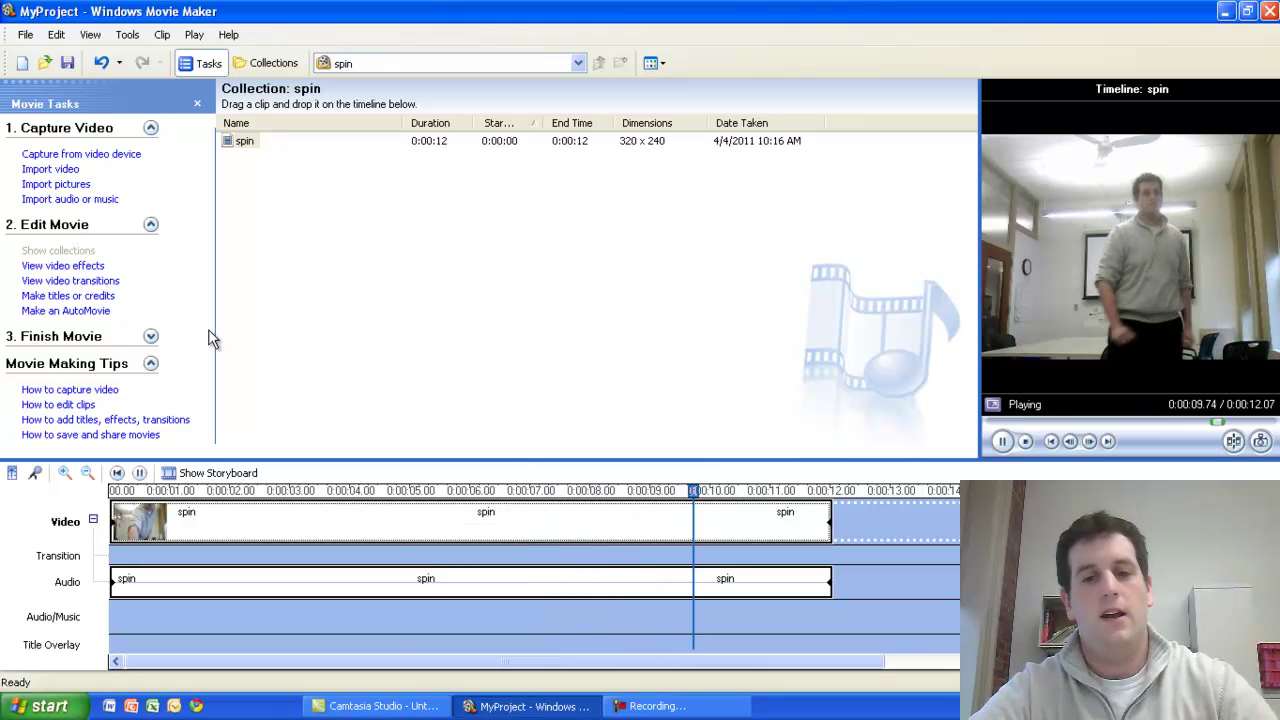
pyautogui.click(210, 473)
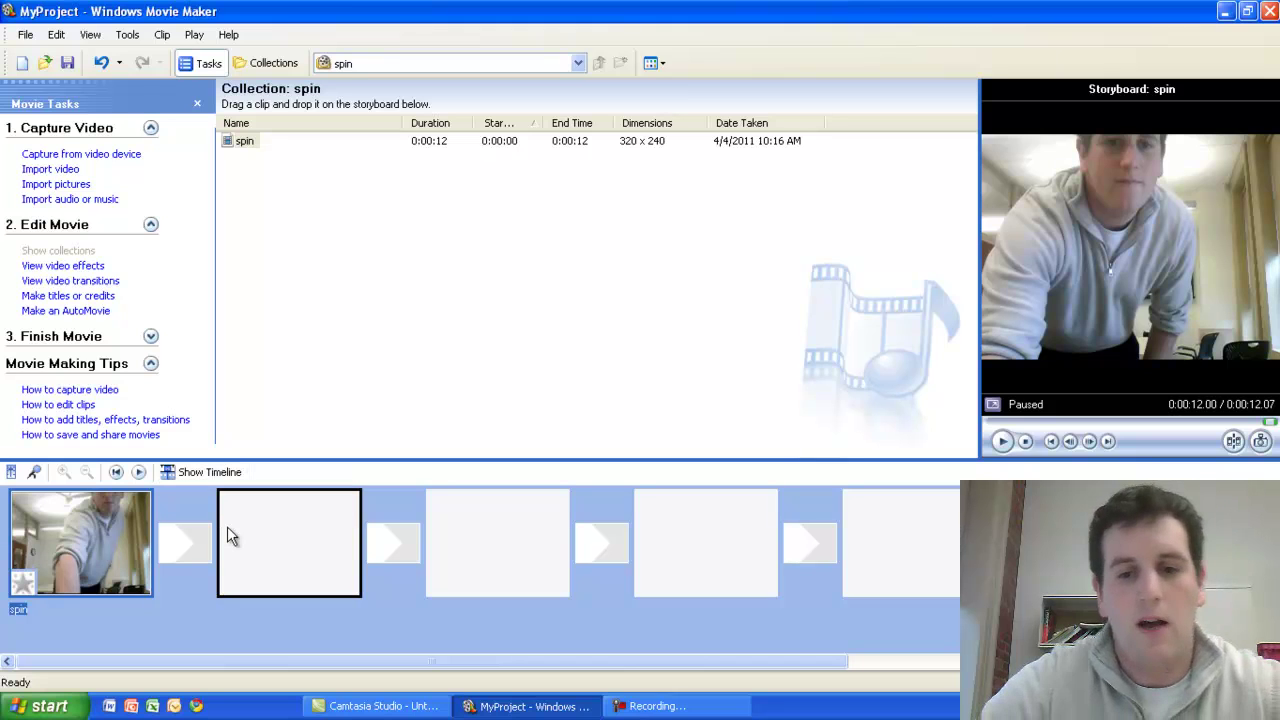
pyautogui.click(138, 472)
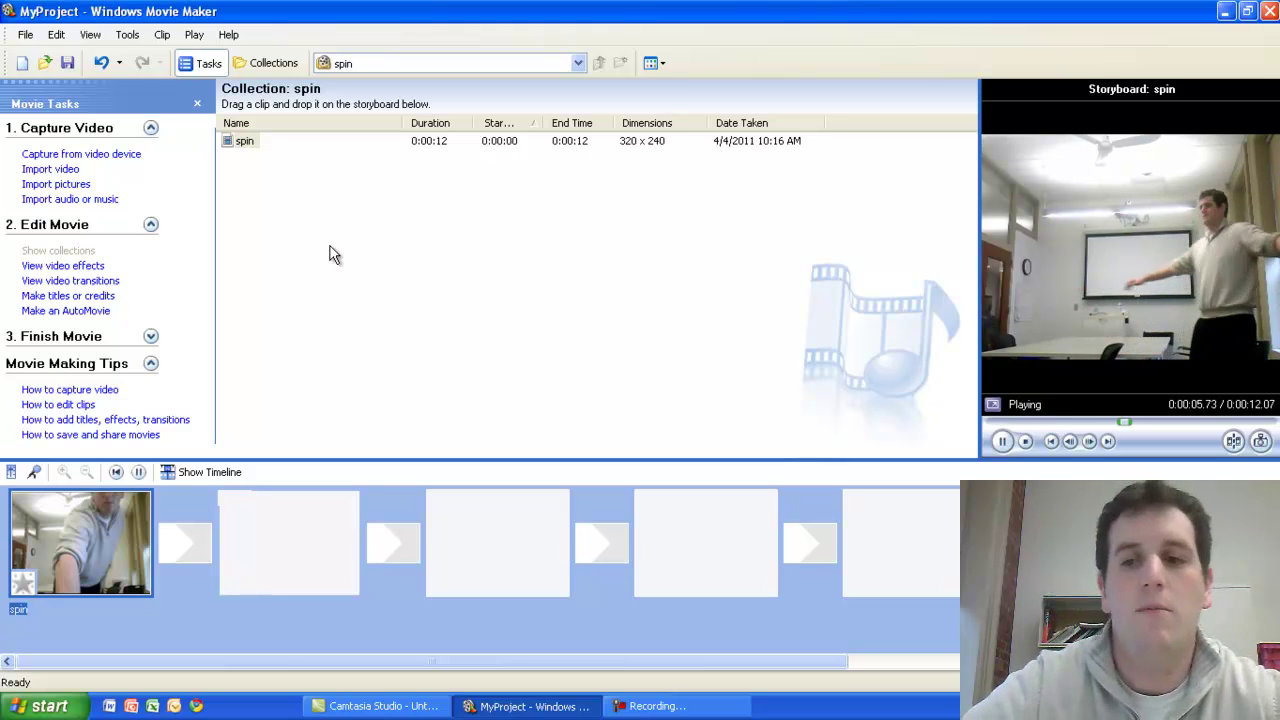
pyautogui.click(1025, 442)
# Add the clip from the Paddle collection to the storyboard directly after the spin clip
pyautogui.click(432, 68)
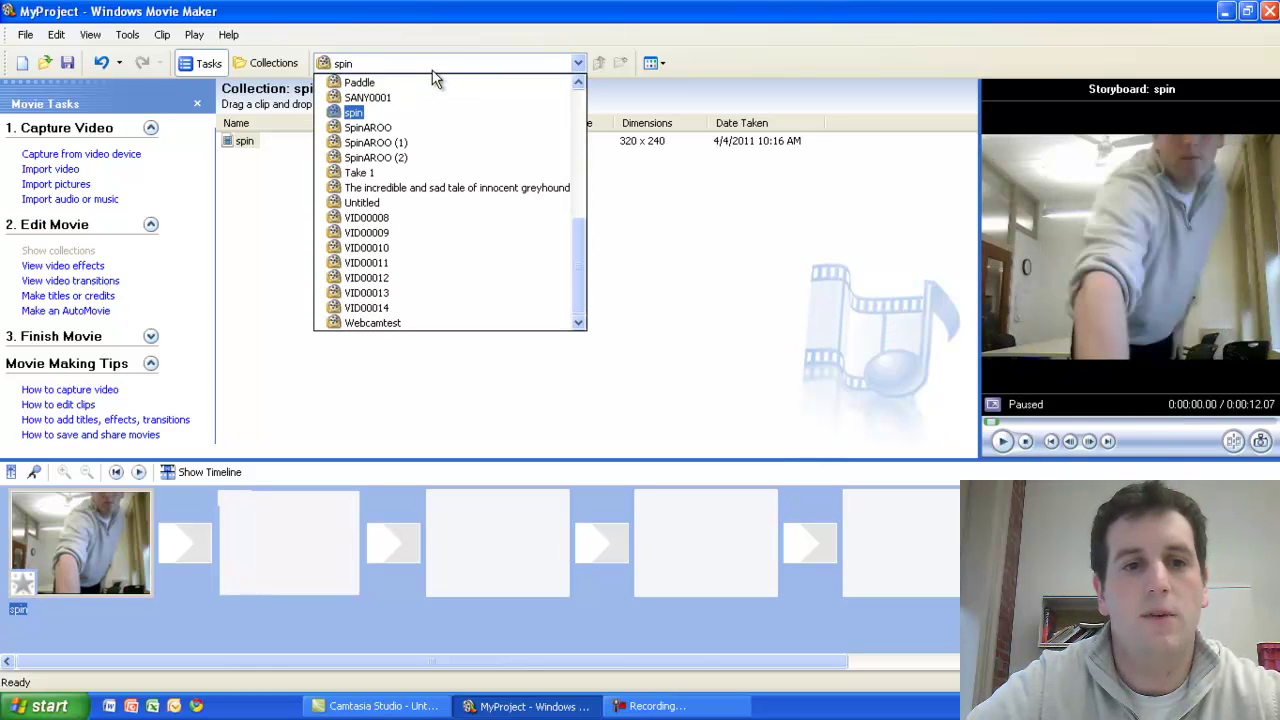
pyautogui.click(380, 86)
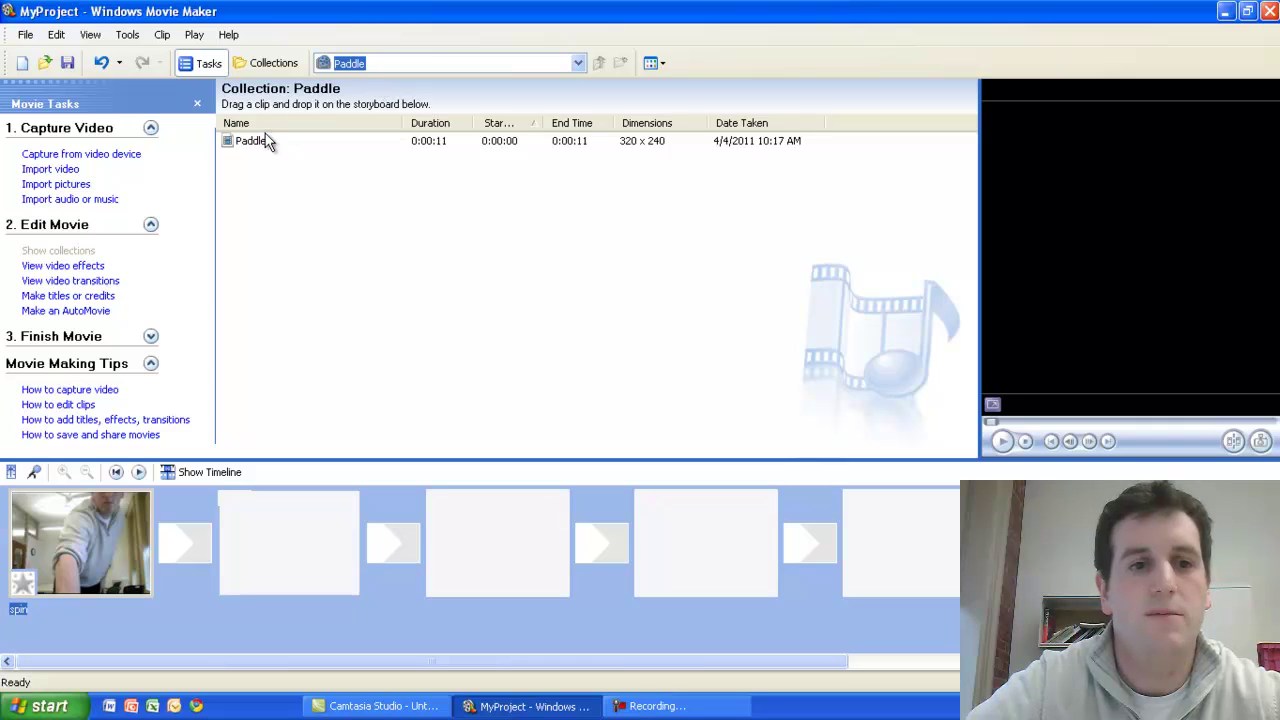
pyautogui.moveTo(252, 516); pyautogui.dragTo(251, 515)
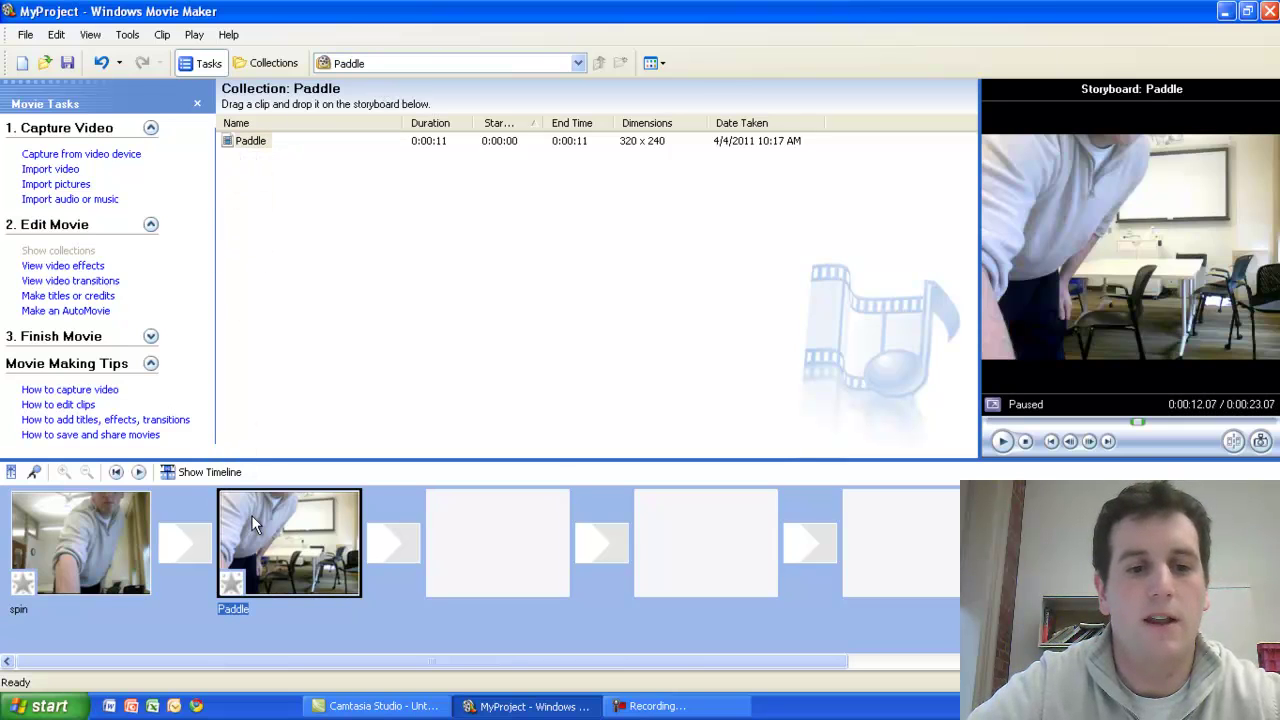
# Preview the Paddle clip and the cut from spin to Paddle in timeline view, with the timeline scaled to show both clips
pyautogui.click(1002, 442)
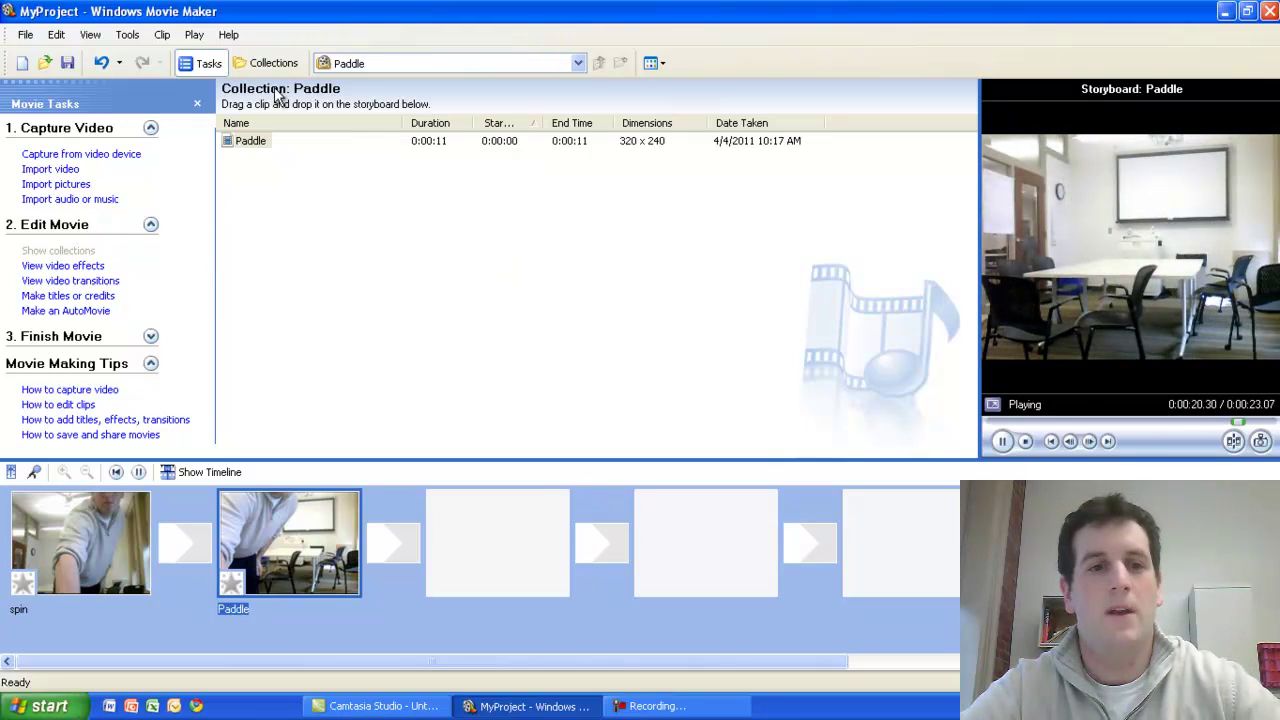
pyautogui.click(184, 474)
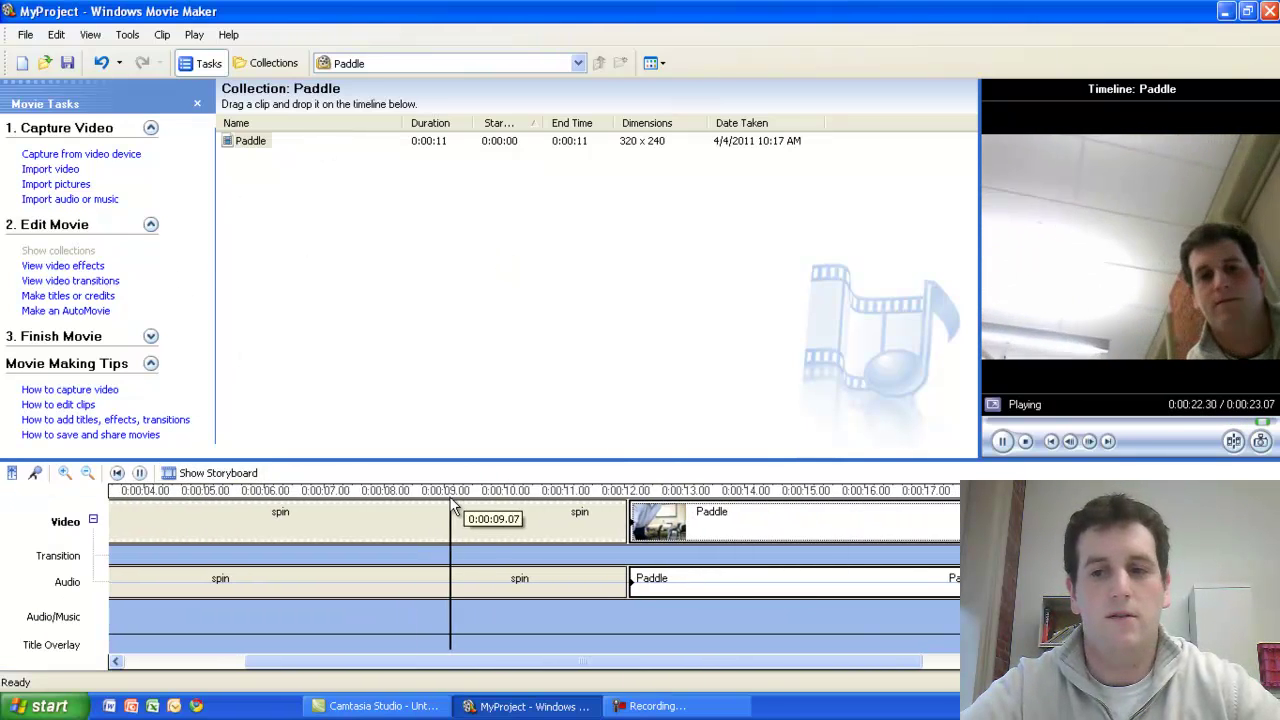
pyautogui.click(316, 490)
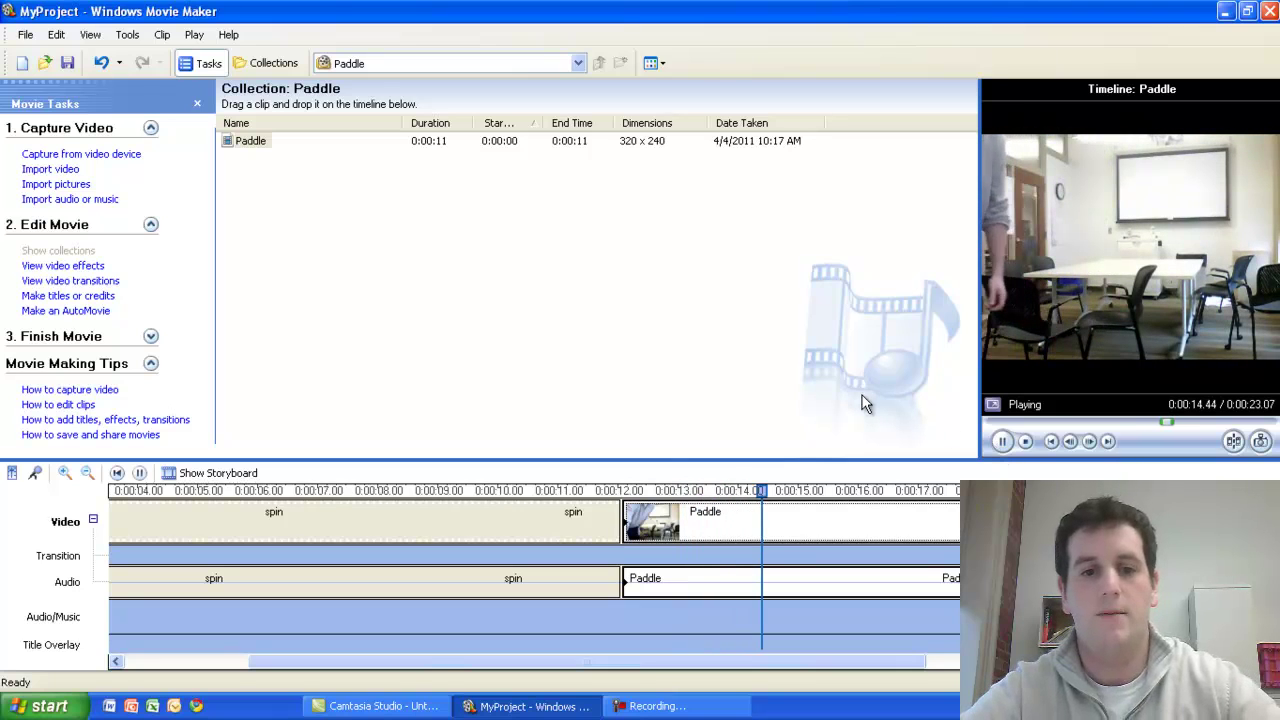
pyautogui.click(87, 475)
pyautogui.click(87, 475)
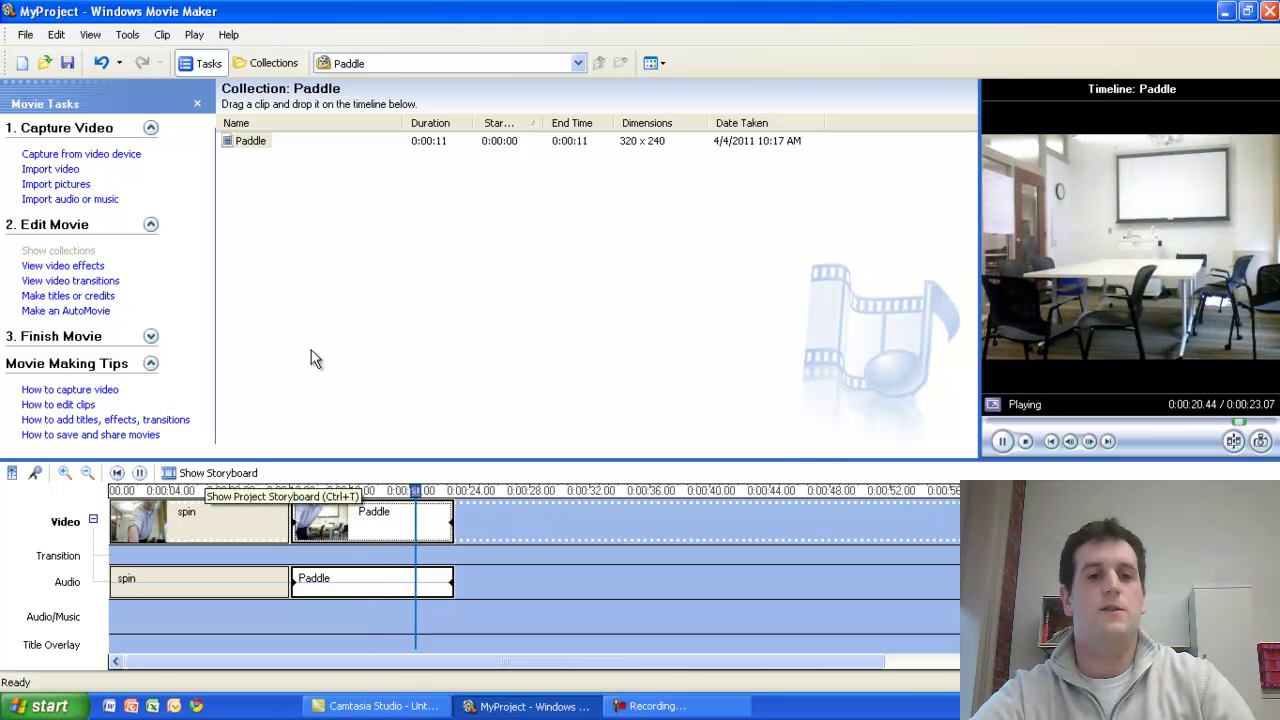
# Add the clip from the Down collection to the video track after Paddle, and preview it
pyautogui.click(491, 70)
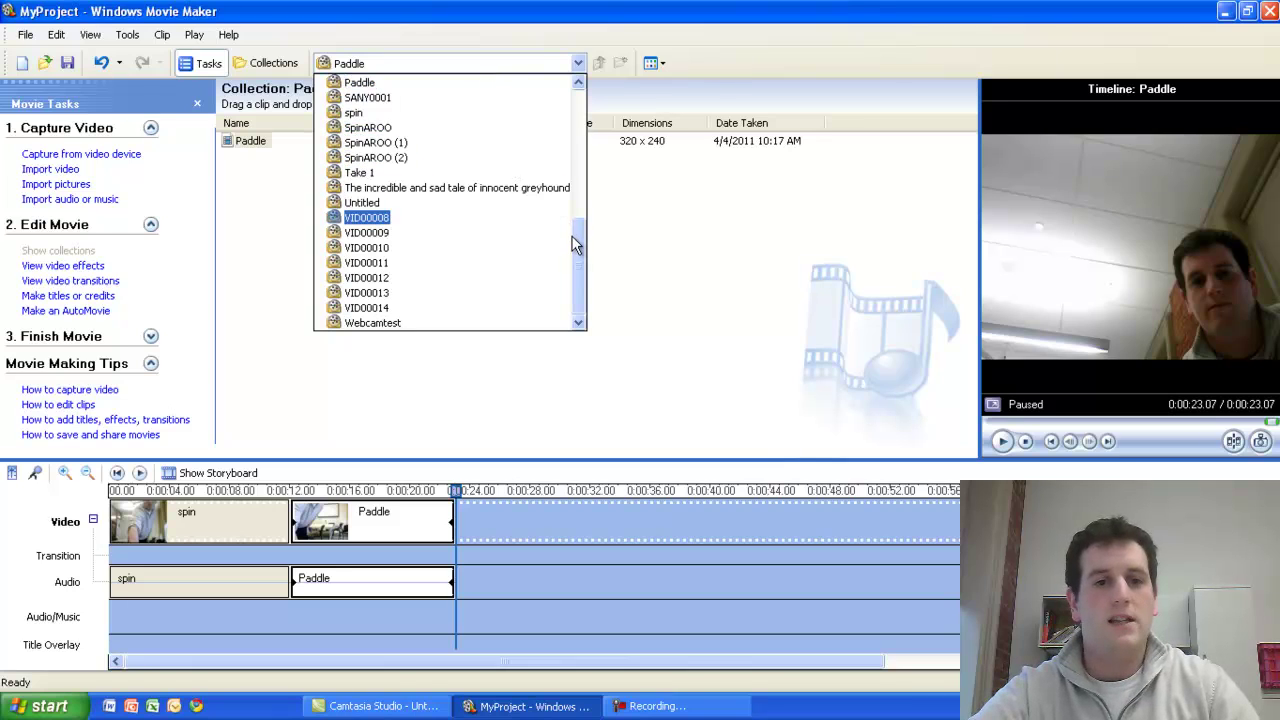
pyautogui.moveTo(577, 252); pyautogui.dragTo(575, 146)
pyautogui.click(448, 112)
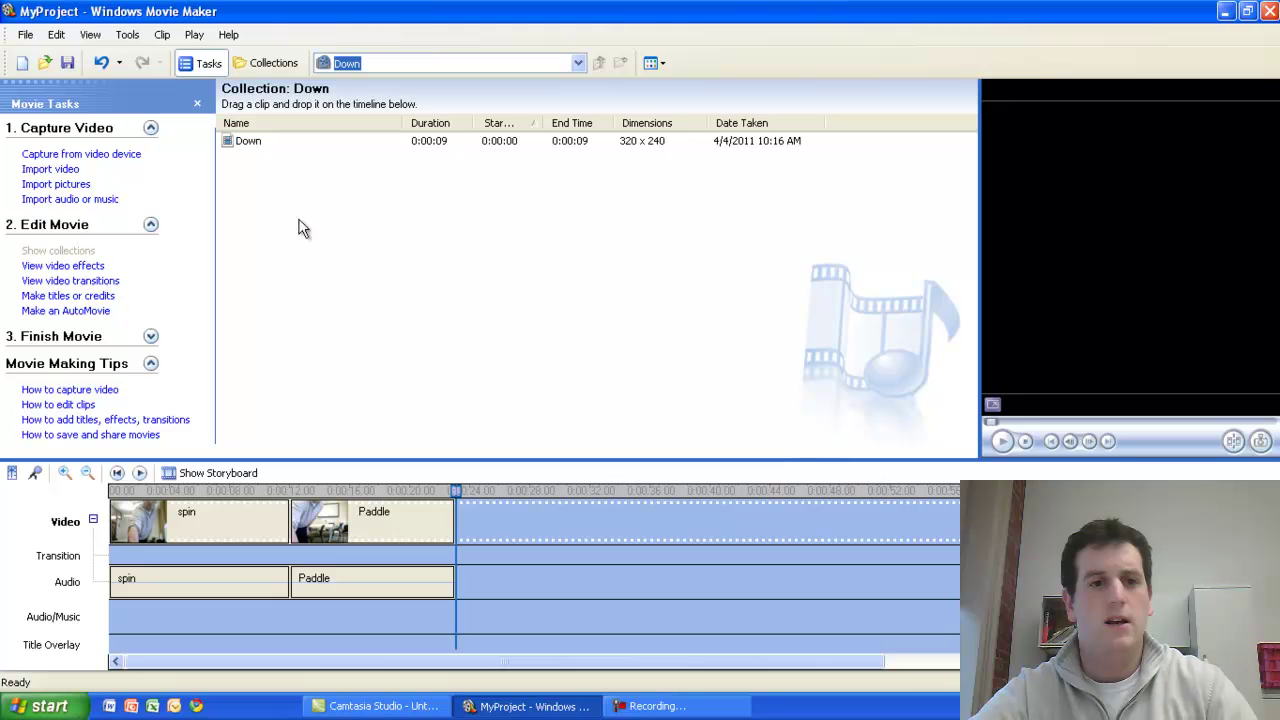
pyautogui.moveTo(240, 146); pyautogui.dragTo(505, 520)
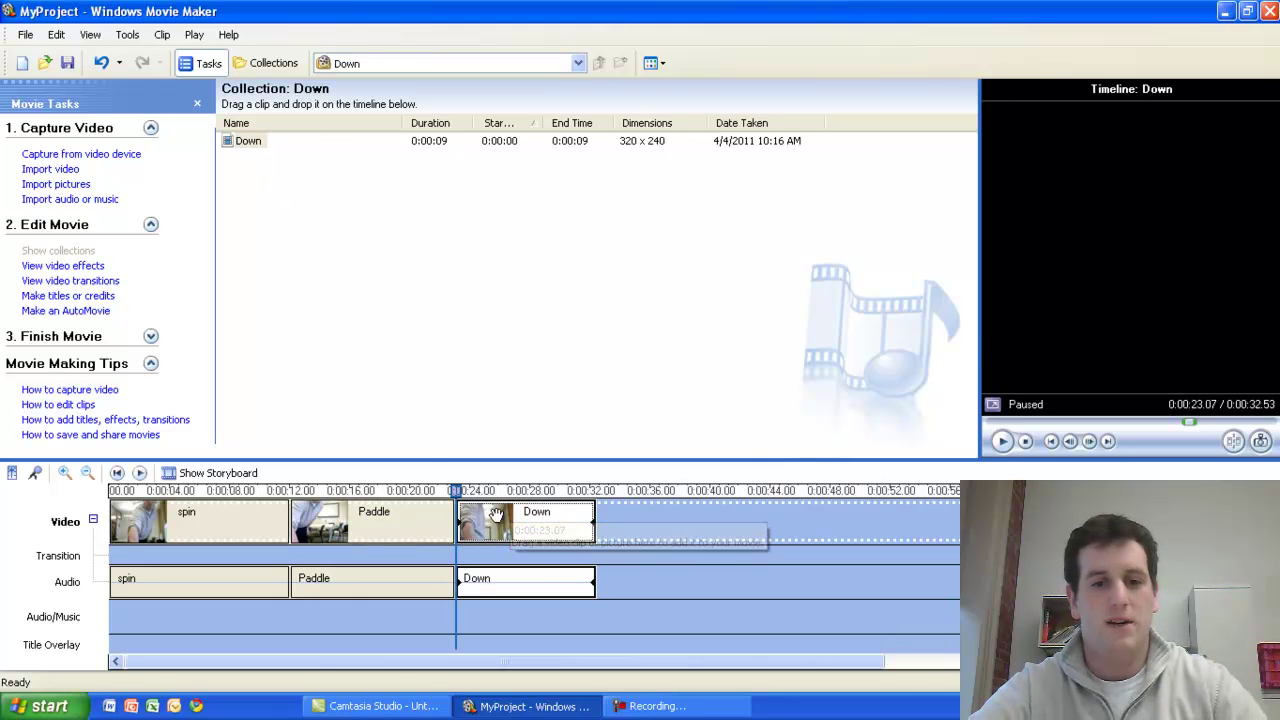
pyautogui.click(1002, 441)
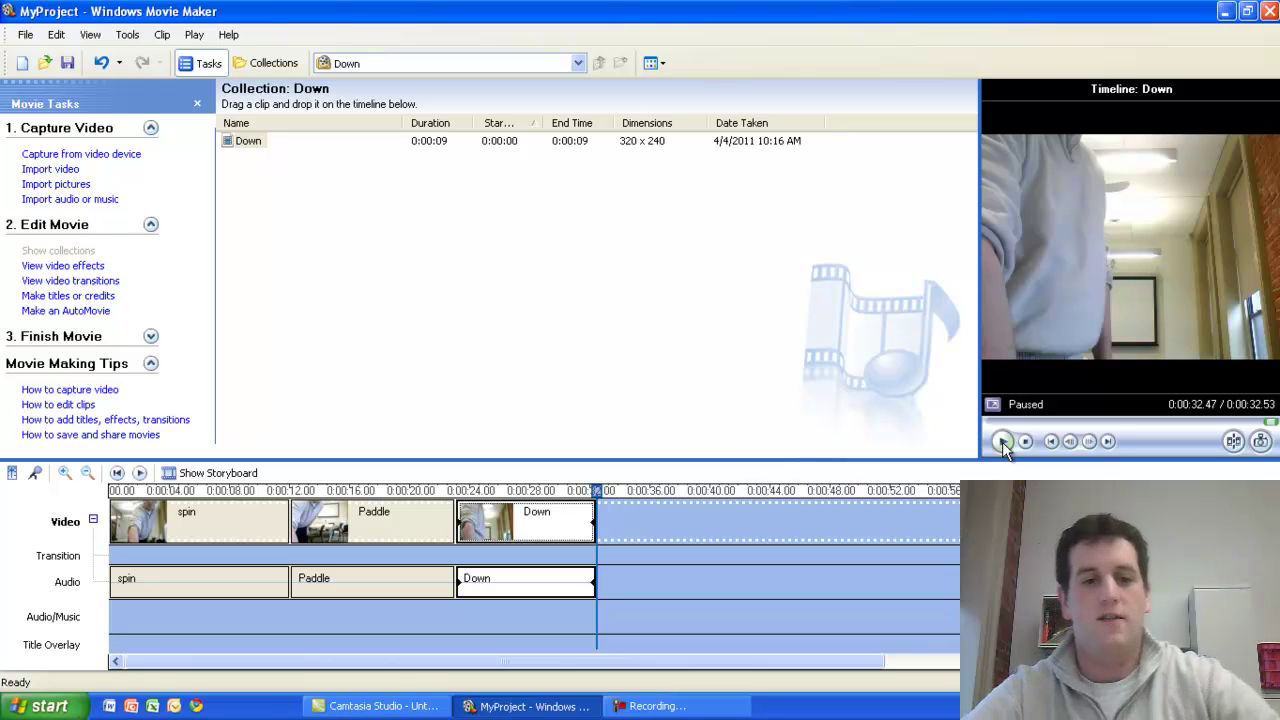
# Play the spin clip to find where the action starts, and trim about 3 seconds off its beginning
pyautogui.click(158, 515)
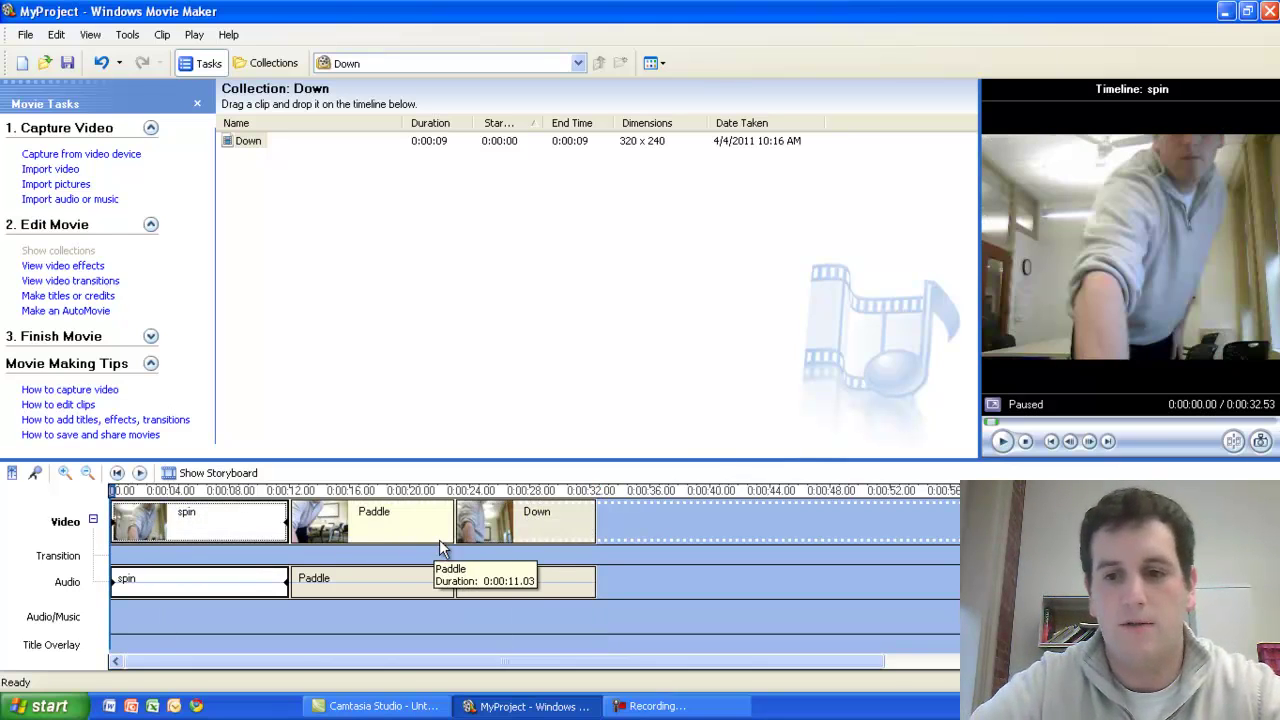
pyautogui.click(1001, 442)
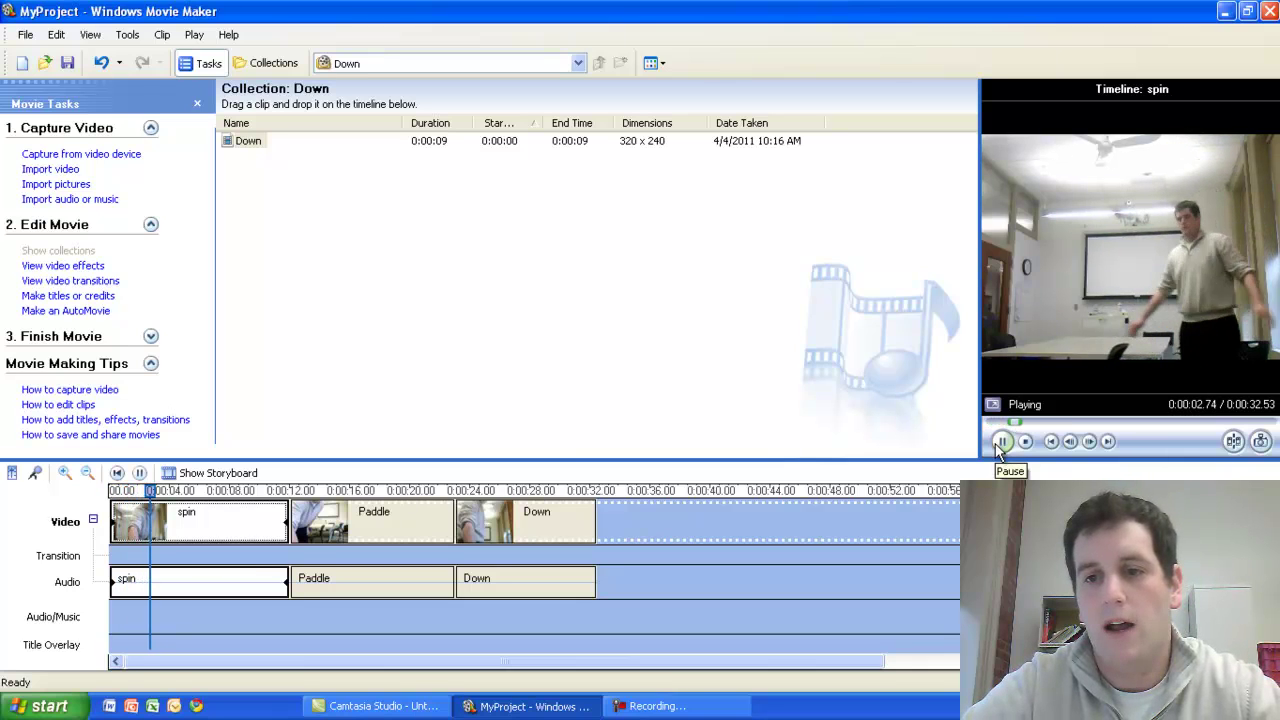
pyautogui.click(1001, 442)
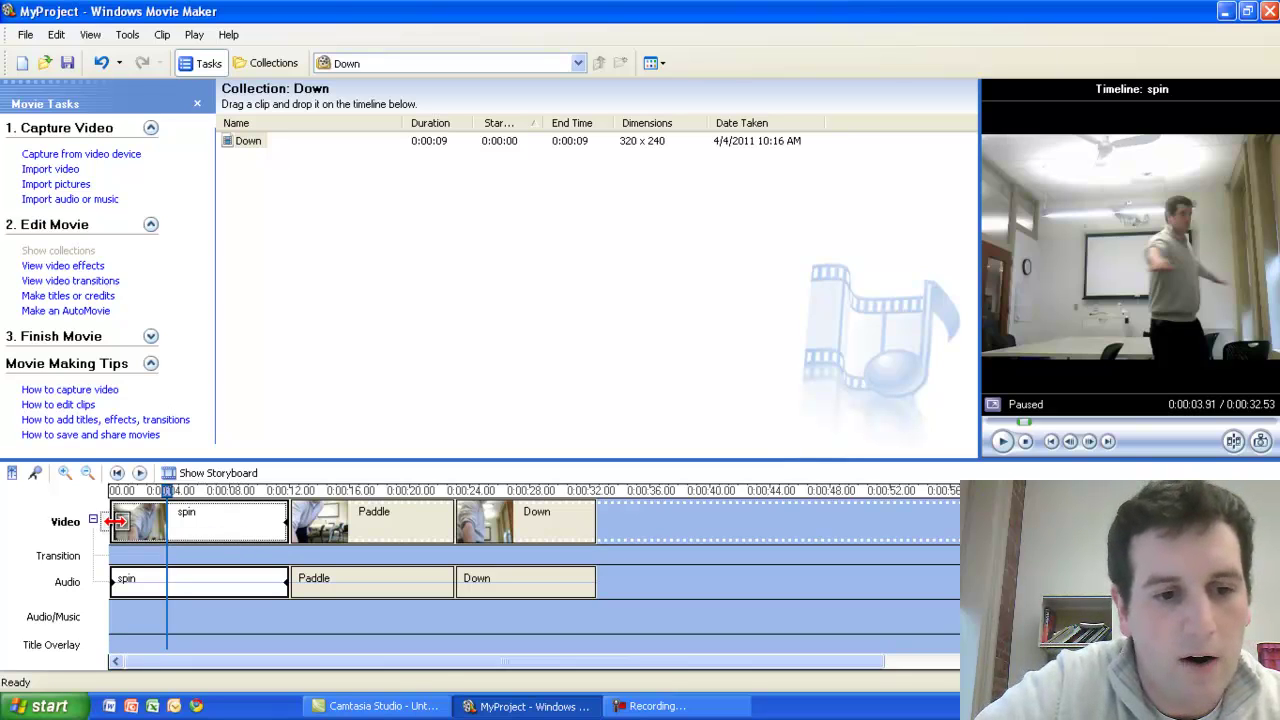
pyautogui.moveTo(117, 521); pyautogui.dragTo(162, 520)
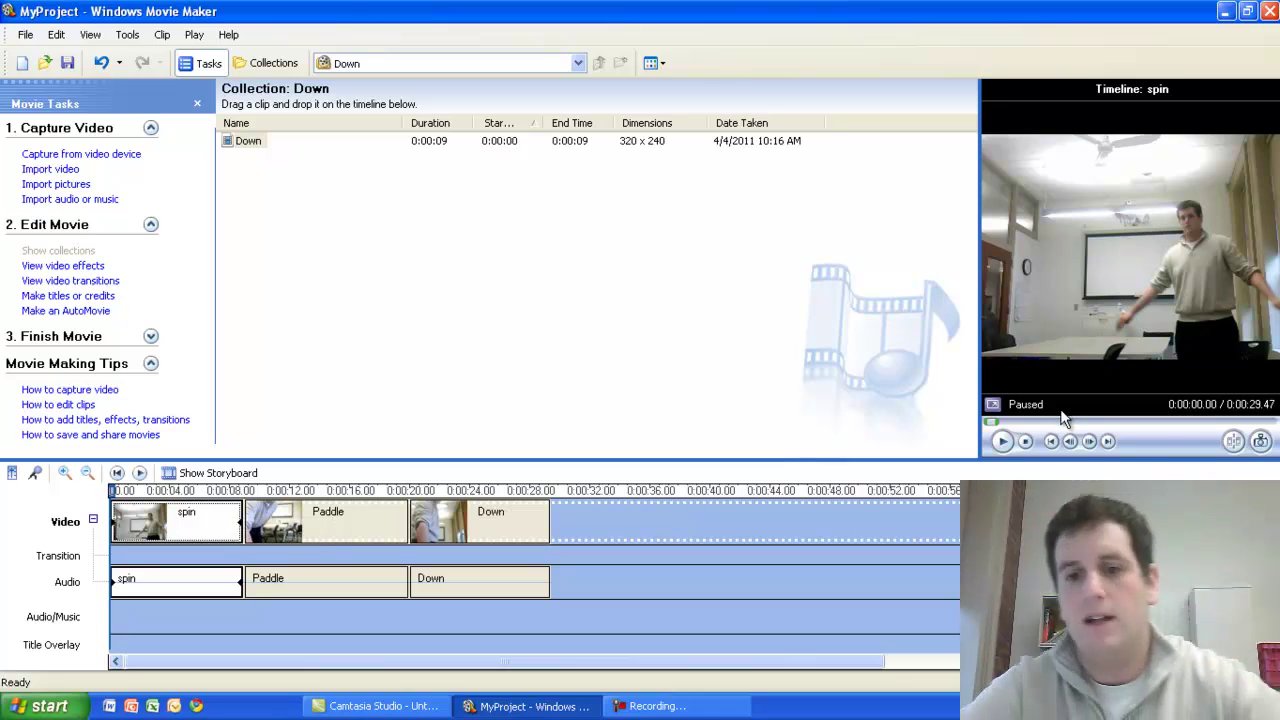
# Play the spin clip to find where the action ends, and trim its end to about 6.2 seconds on the timeline
pyautogui.click(1003, 441)
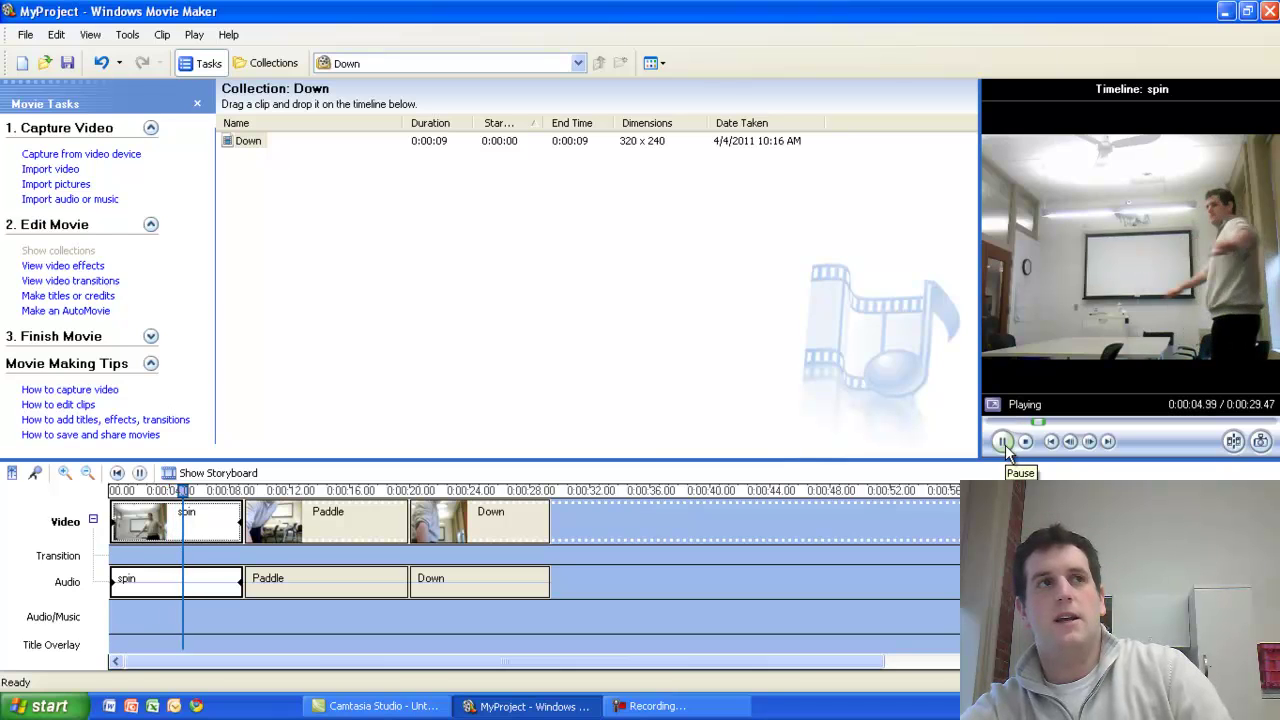
pyautogui.click(1003, 441)
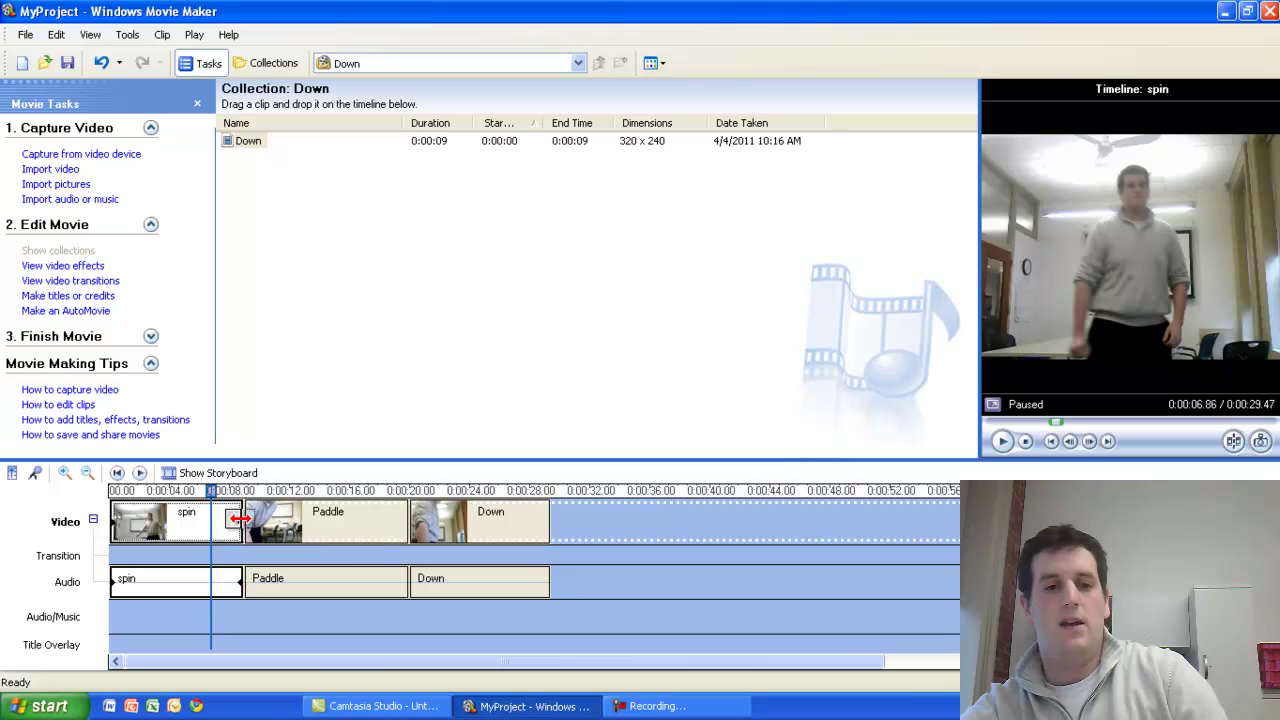
pyautogui.moveTo(238, 518); pyautogui.dragTo(197, 519)
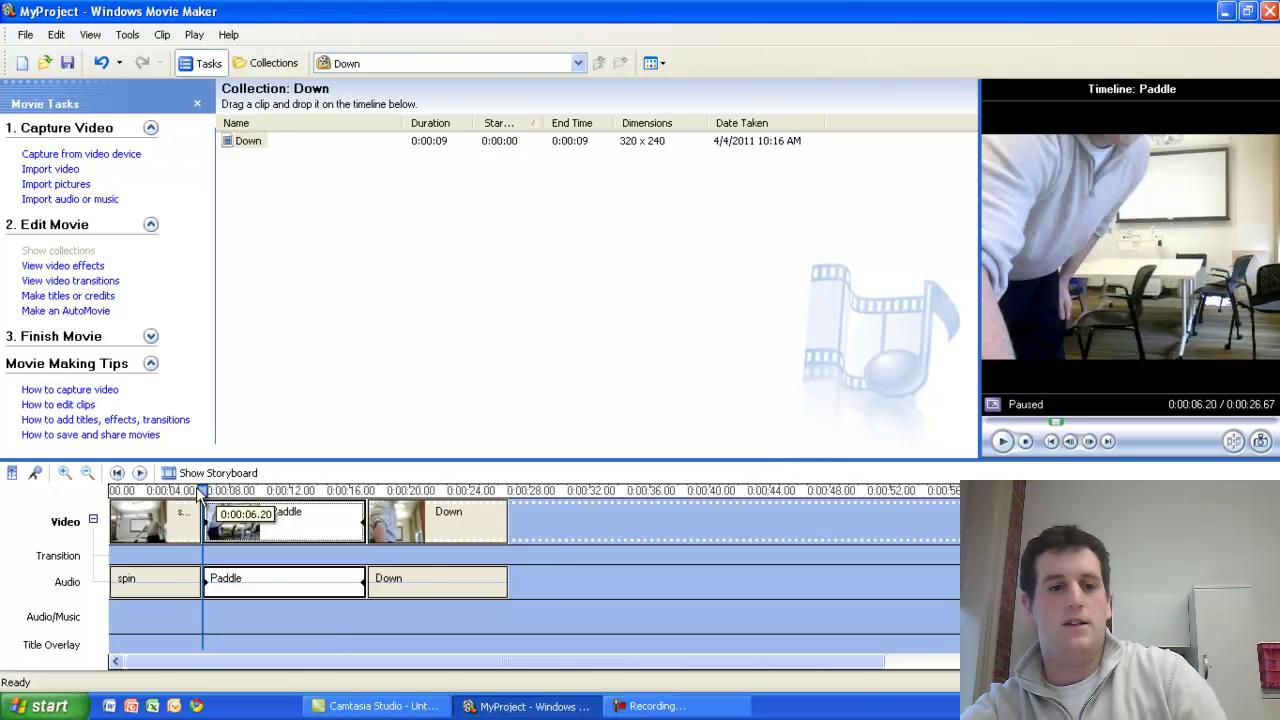
# Play the movie from the beginning into the Paddle clip, and split that clip at about 0:00:11.60
pyautogui.click(115, 491)
pyautogui.click(1002, 441)
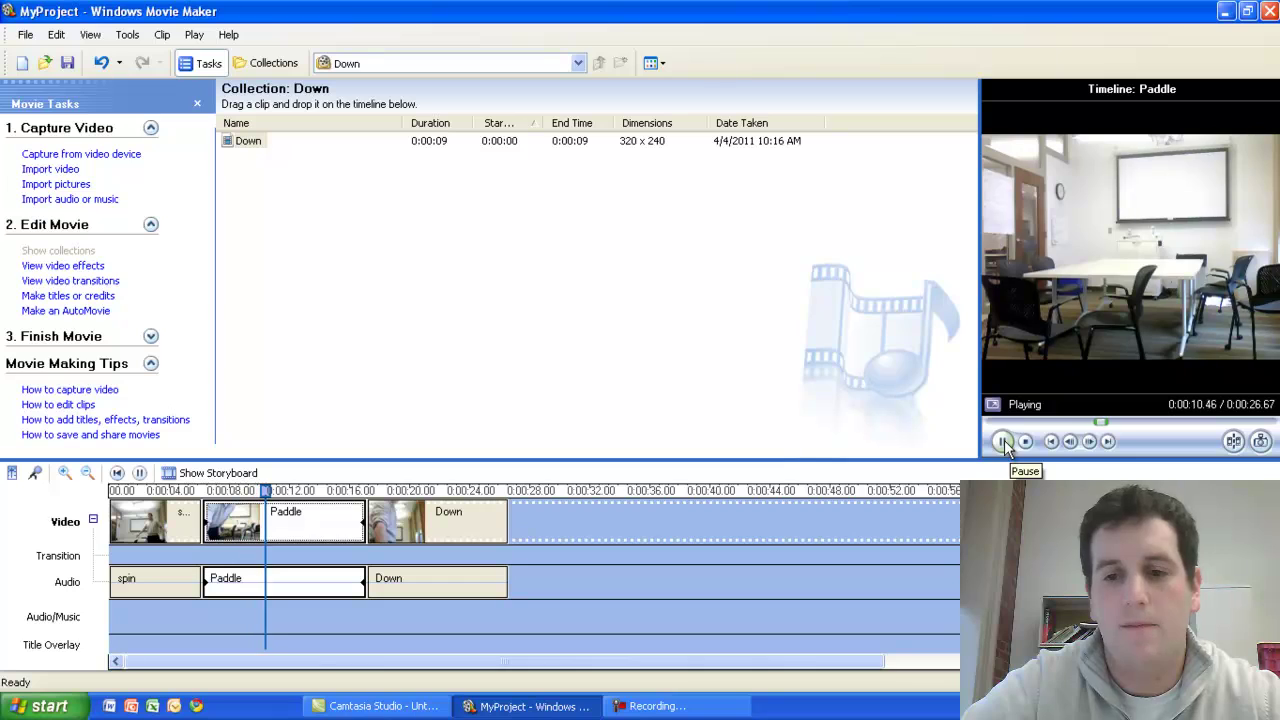
pyautogui.click(1004, 440)
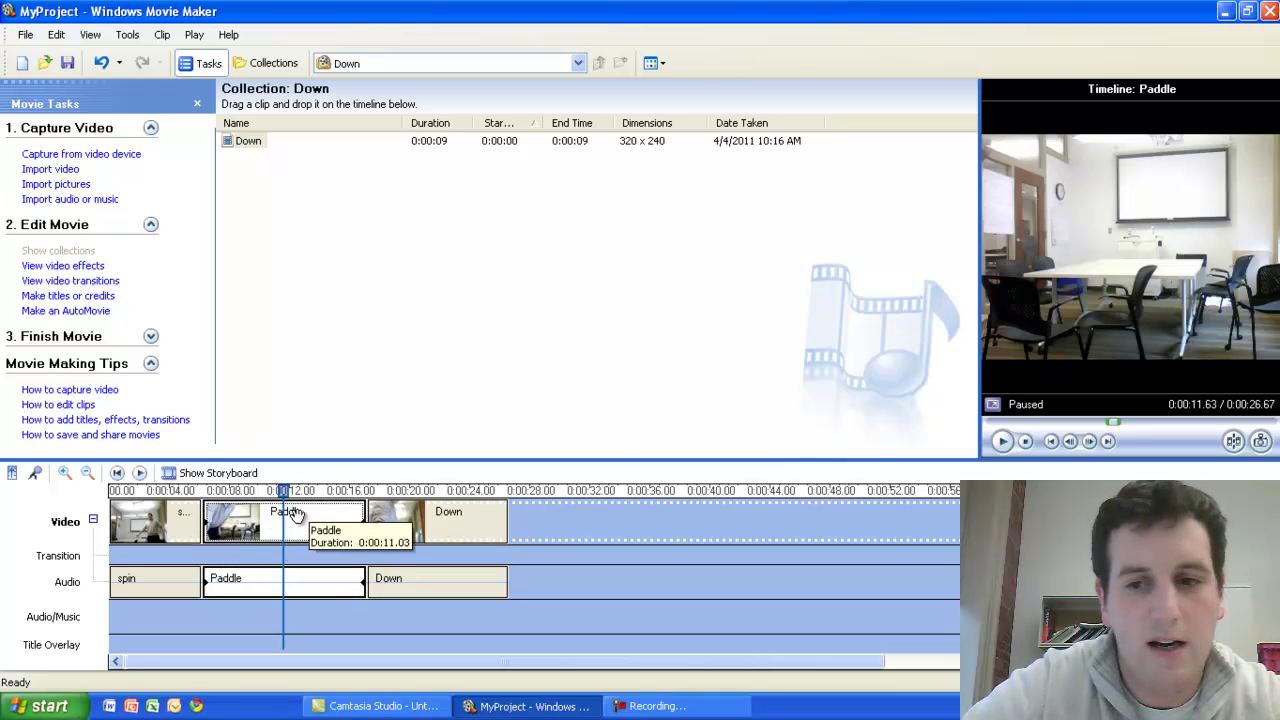
pyautogui.click(1234, 442)
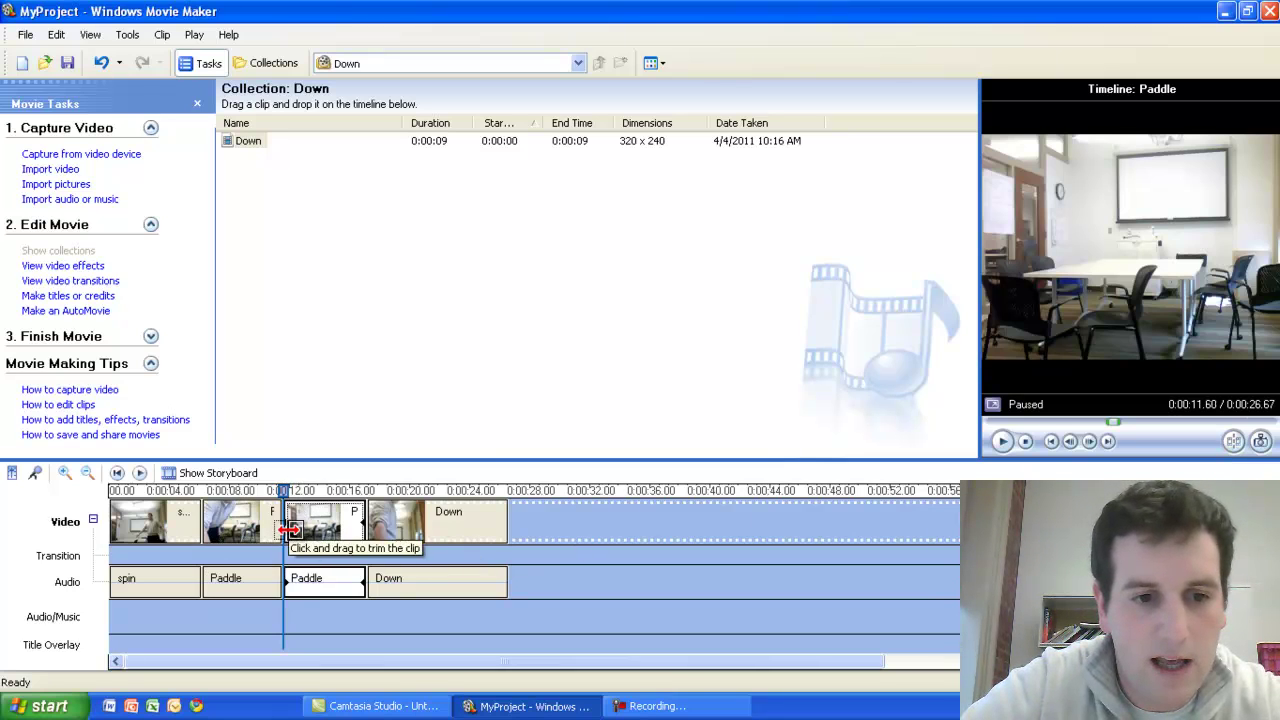
# Check the first part of the split Paddle clip and delete it from the timeline
pyautogui.moveTo(292, 530)
pyautogui.mouseDown()
pyautogui.moveTo(256, 527)
pyautogui.moveTo(298, 525)
pyautogui.mouseUp()
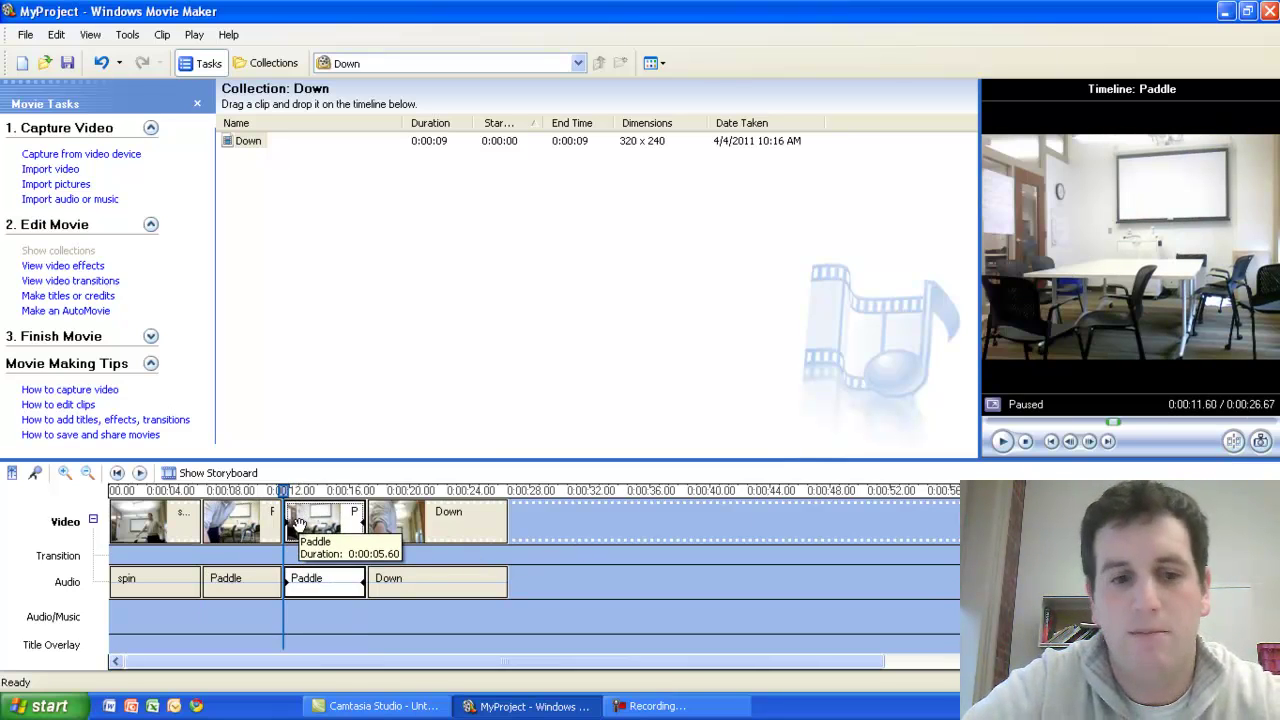
pyautogui.click(240, 522)
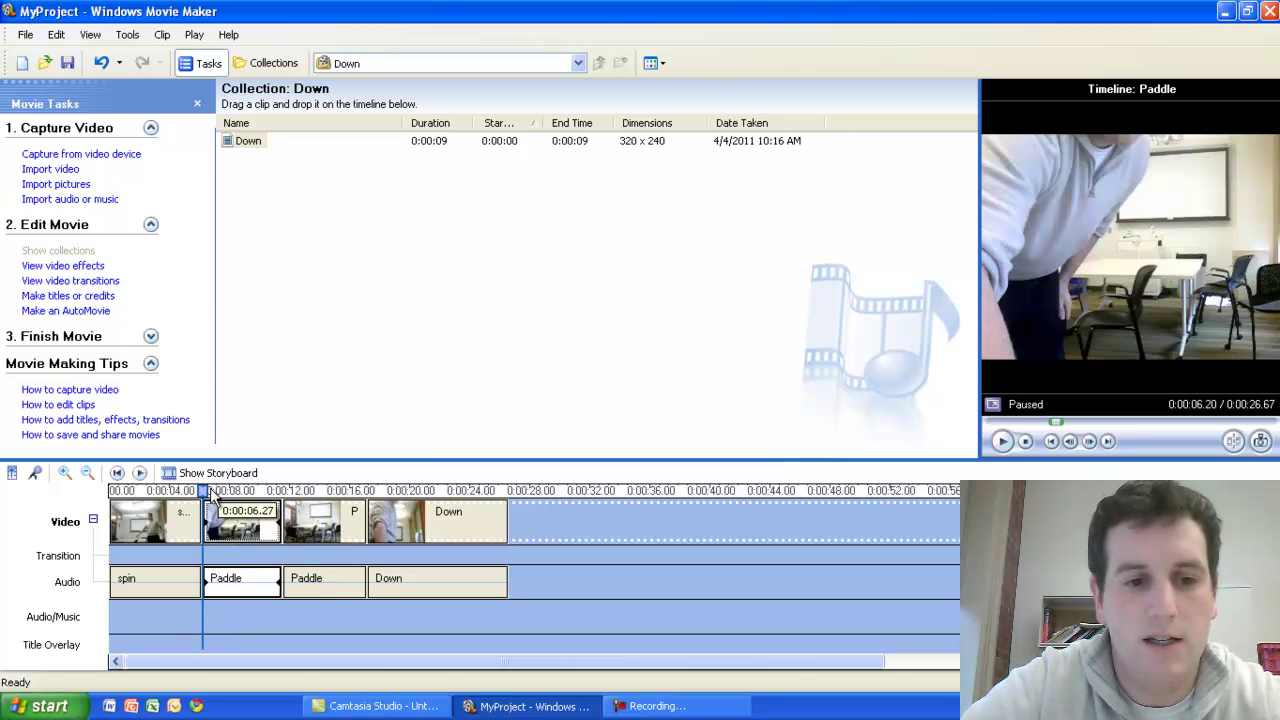
pyautogui.moveTo(211, 493)
pyautogui.mouseDown()
pyautogui.moveTo(253, 494)
pyautogui.moveTo(232, 496)
pyautogui.mouseUp()
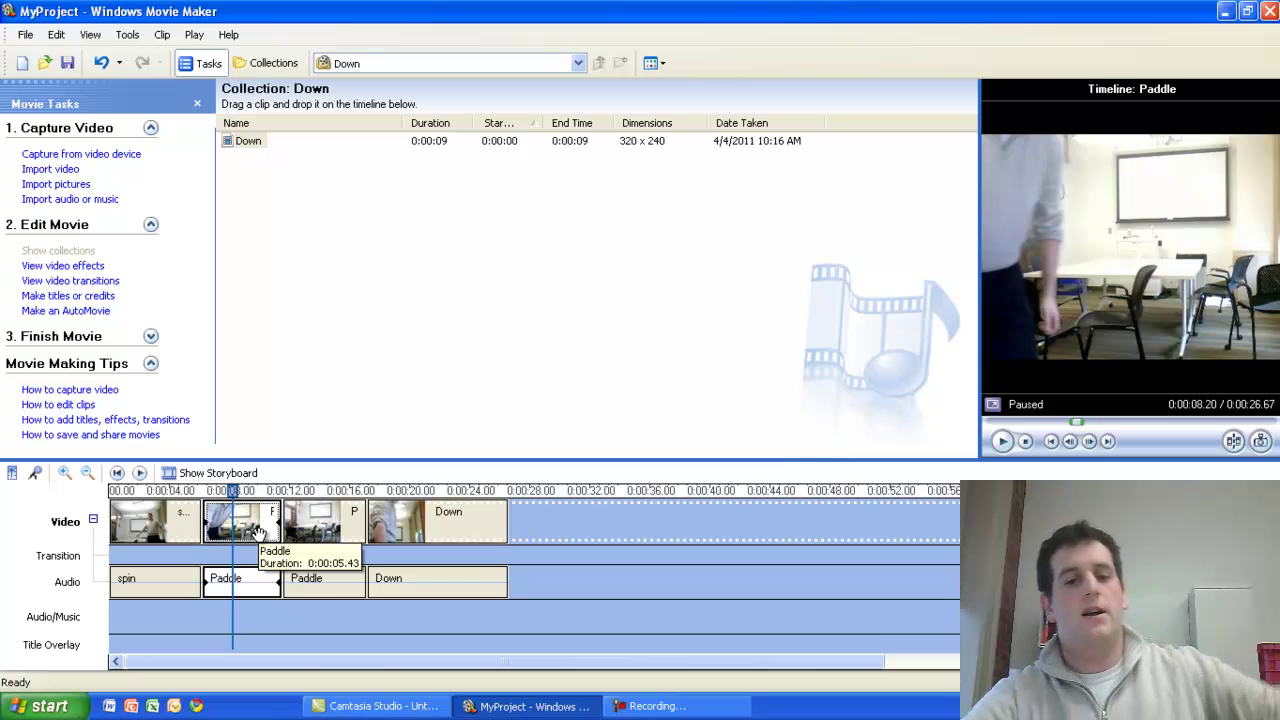
pyautogui.press('Delete')
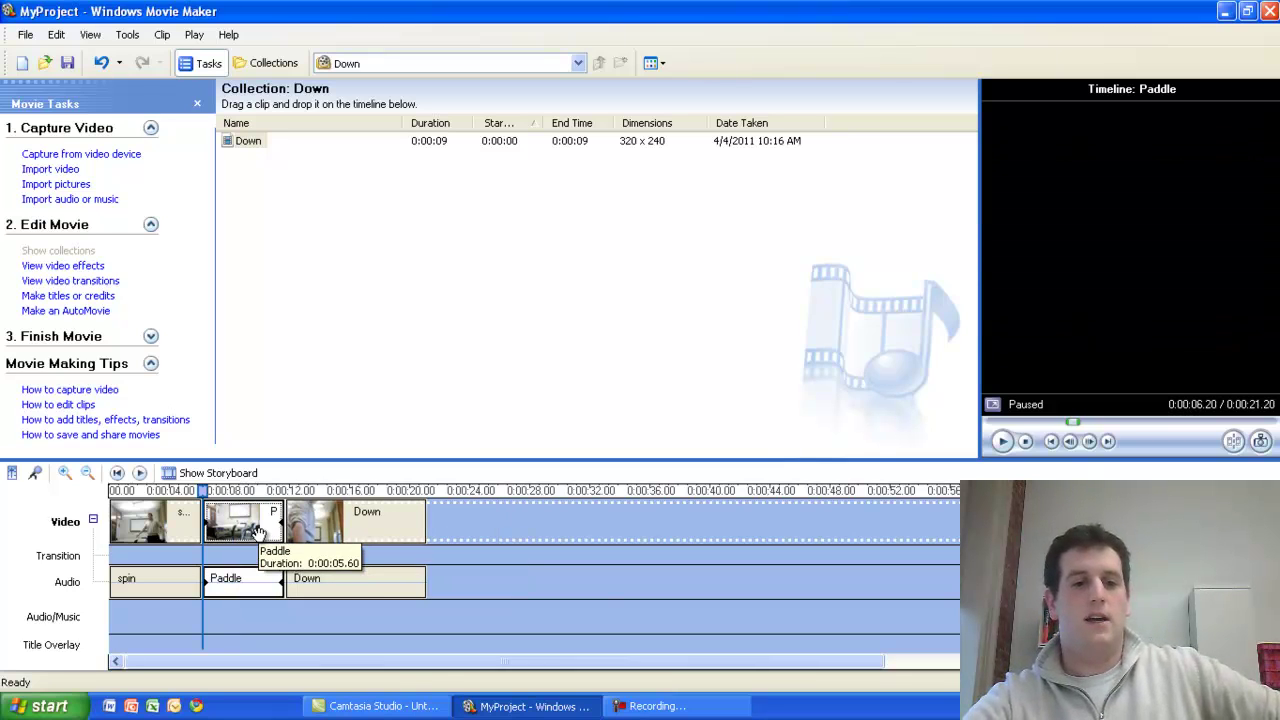
# Play the remaining Paddle clip to where its action ends, split it at about 0:00:09.73, and delete the second part
pyautogui.click(1003, 442)
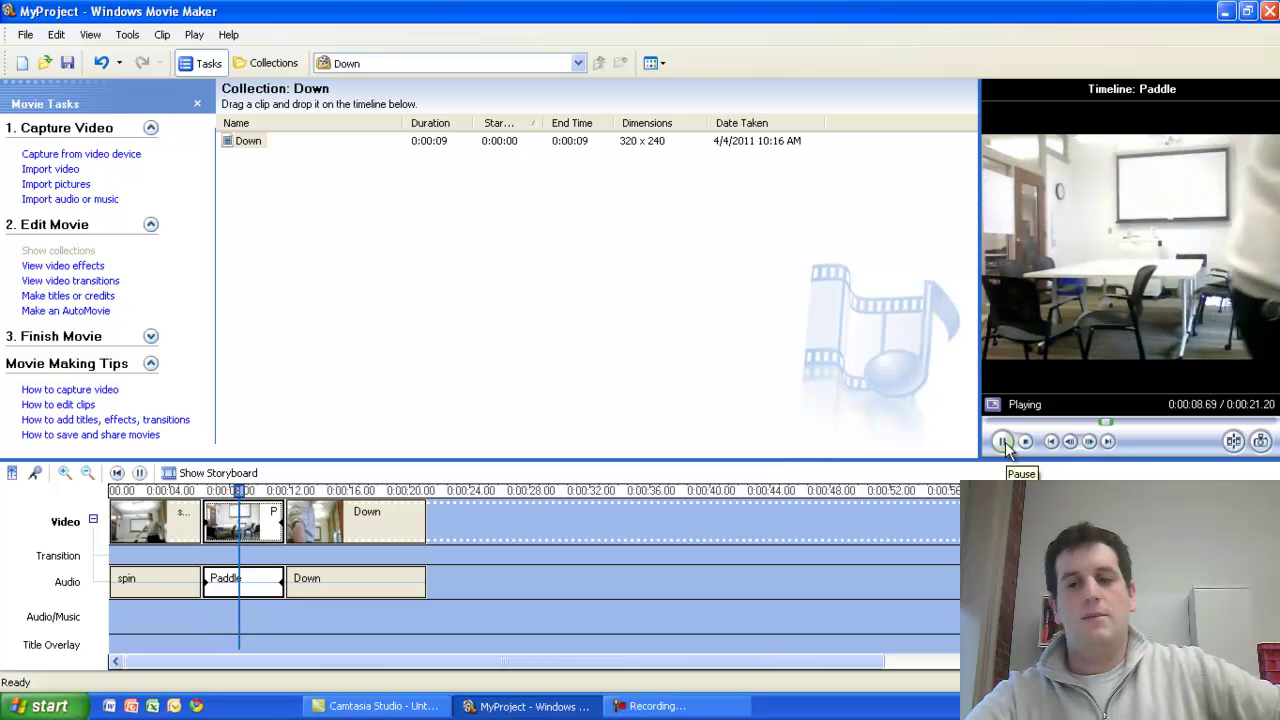
pyautogui.click(1005, 442)
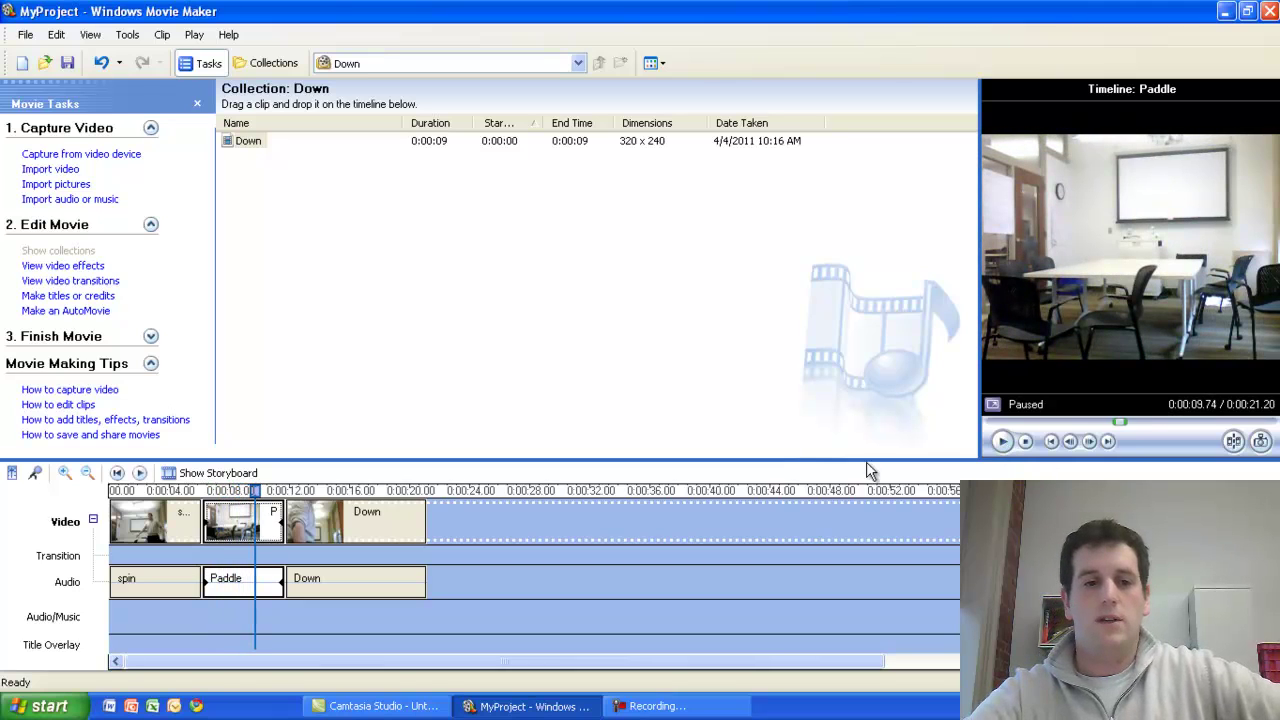
pyautogui.click(1236, 446)
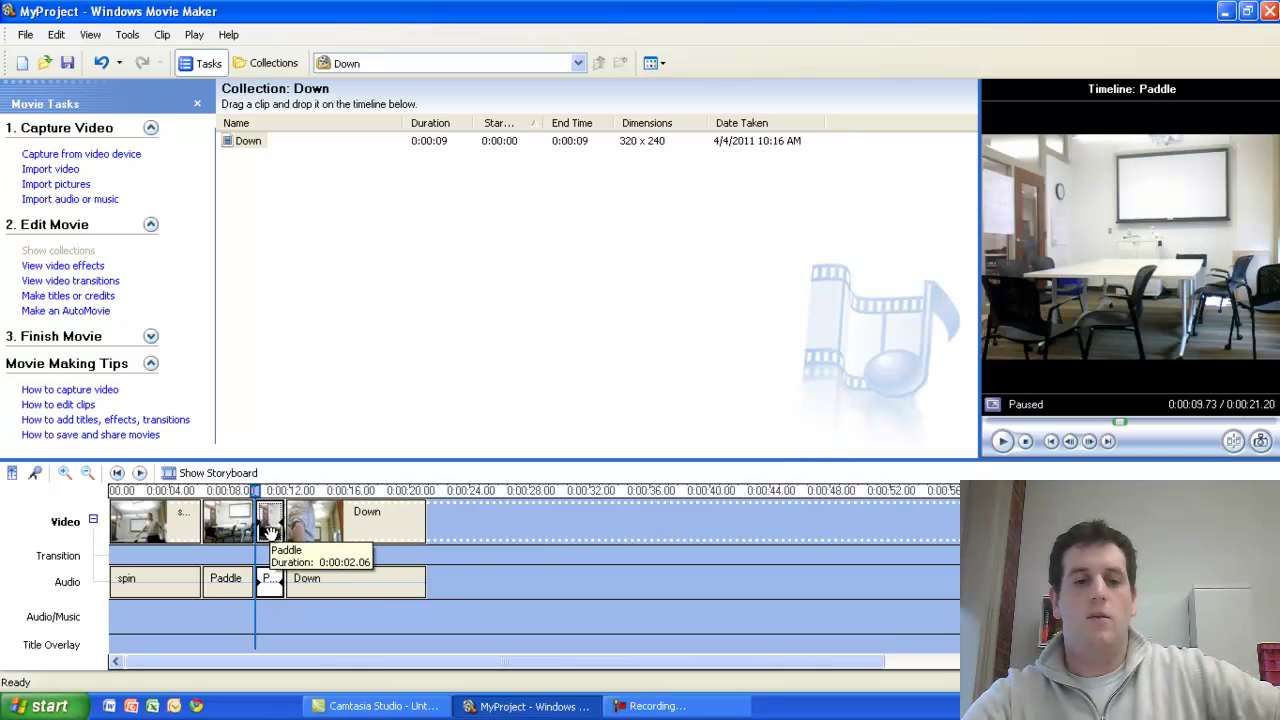
pyautogui.press('Delete')
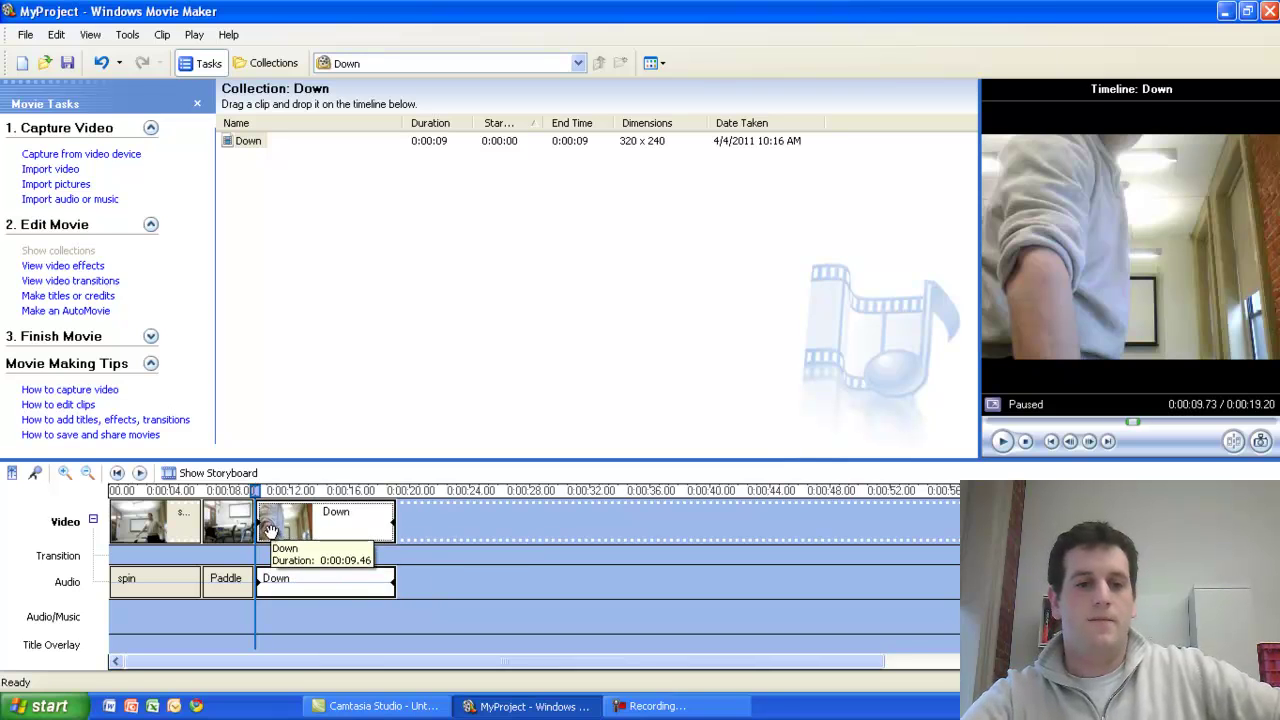
# Play the movie from the beginning into the Down clip, and trim that clip's start to about 0:00:13.76 on the timeline
pyautogui.click(115, 505)
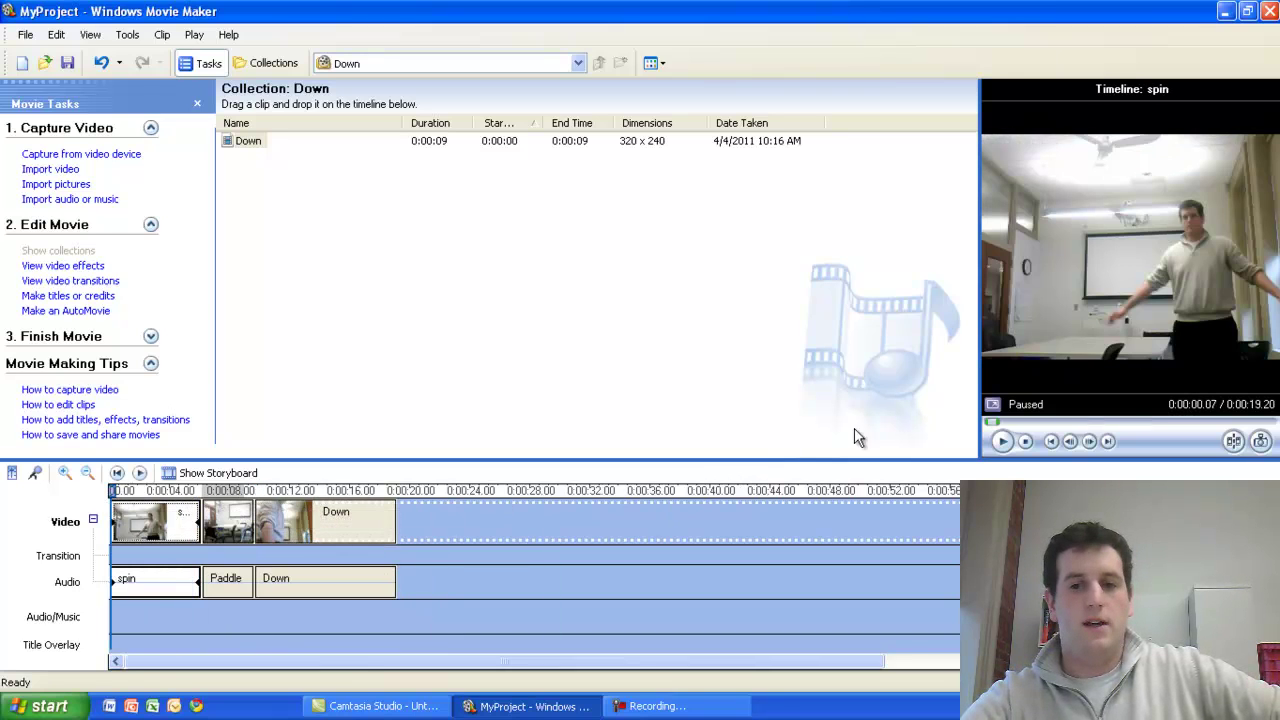
pyautogui.click(1001, 442)
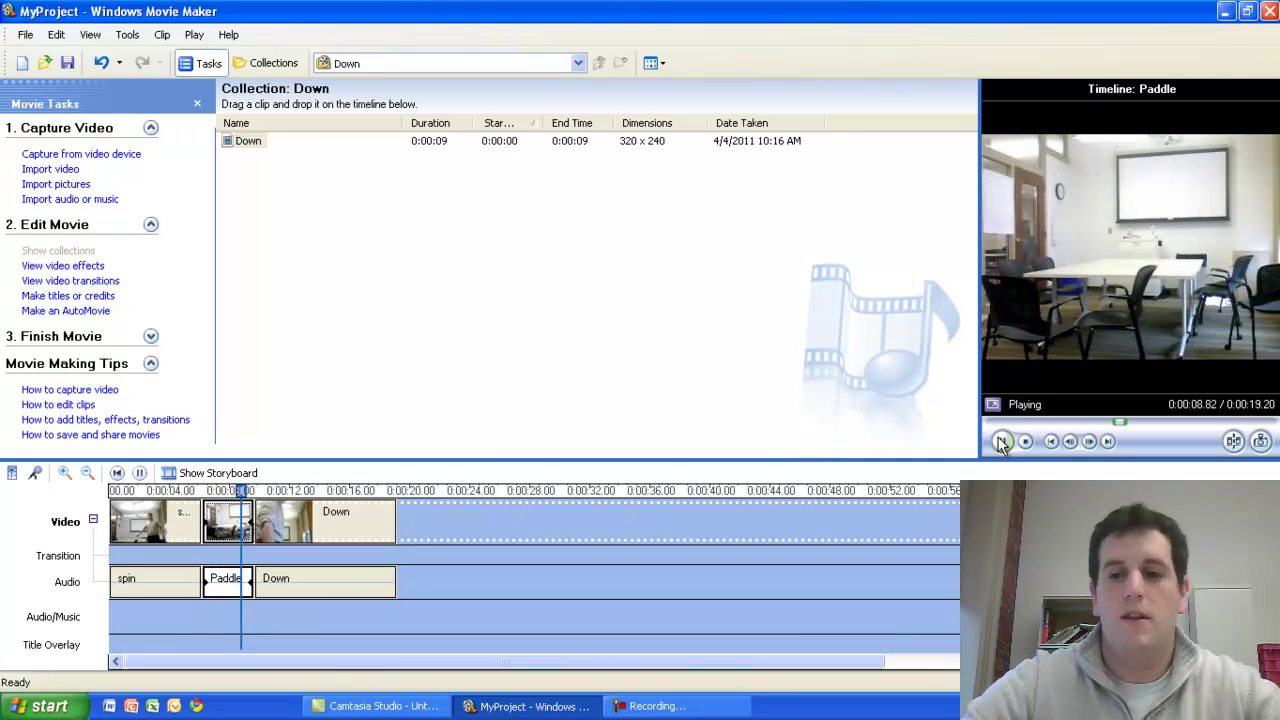
pyautogui.click(1001, 441)
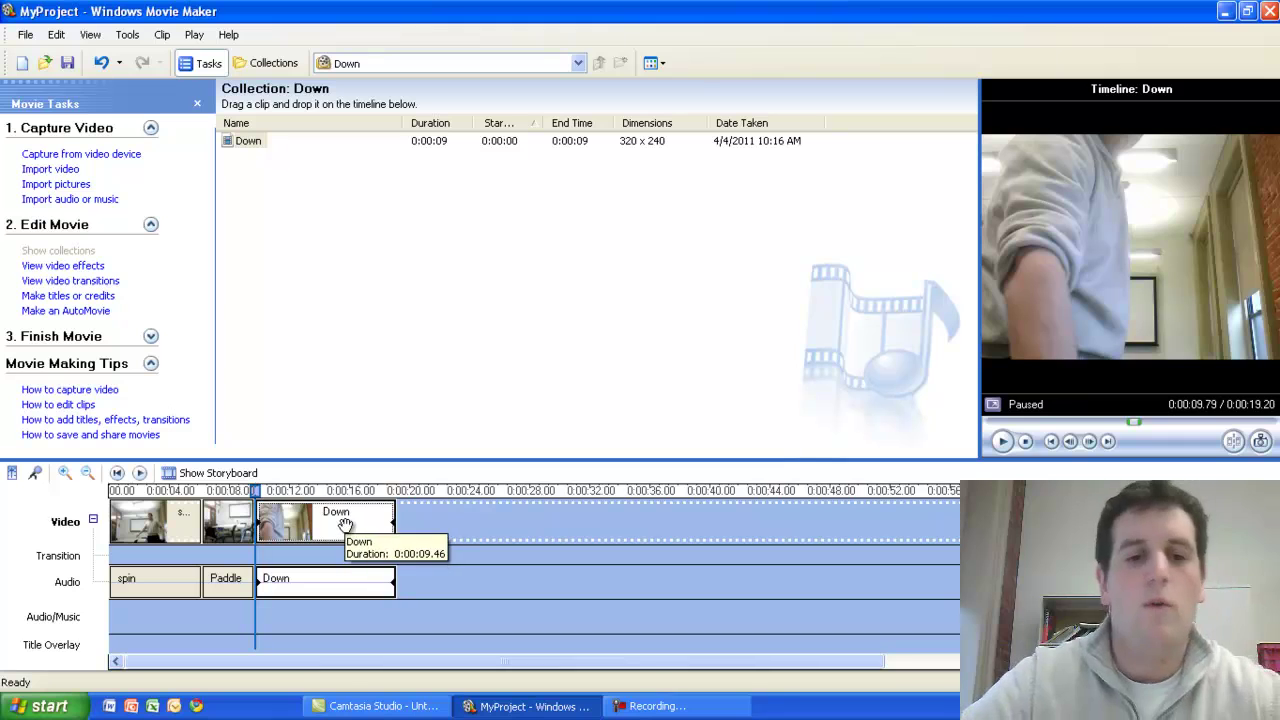
pyautogui.click(1002, 444)
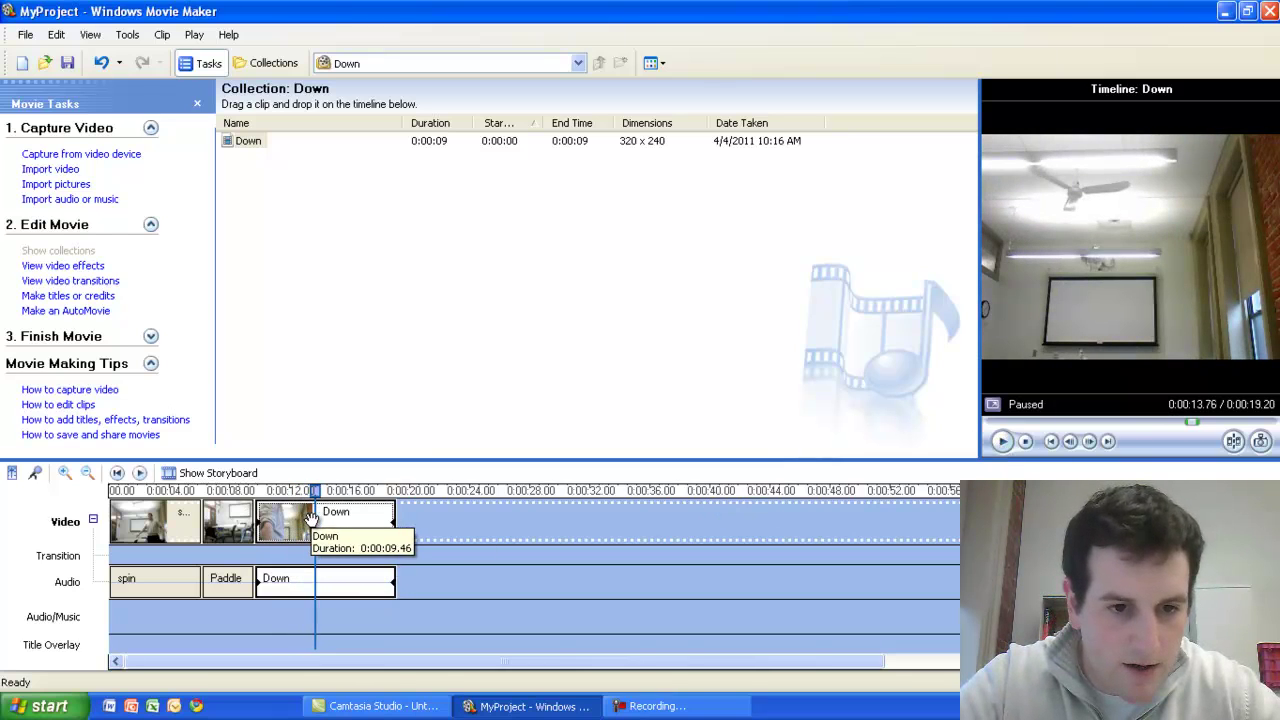
pyautogui.moveTo(262, 516); pyautogui.dragTo(318, 516)
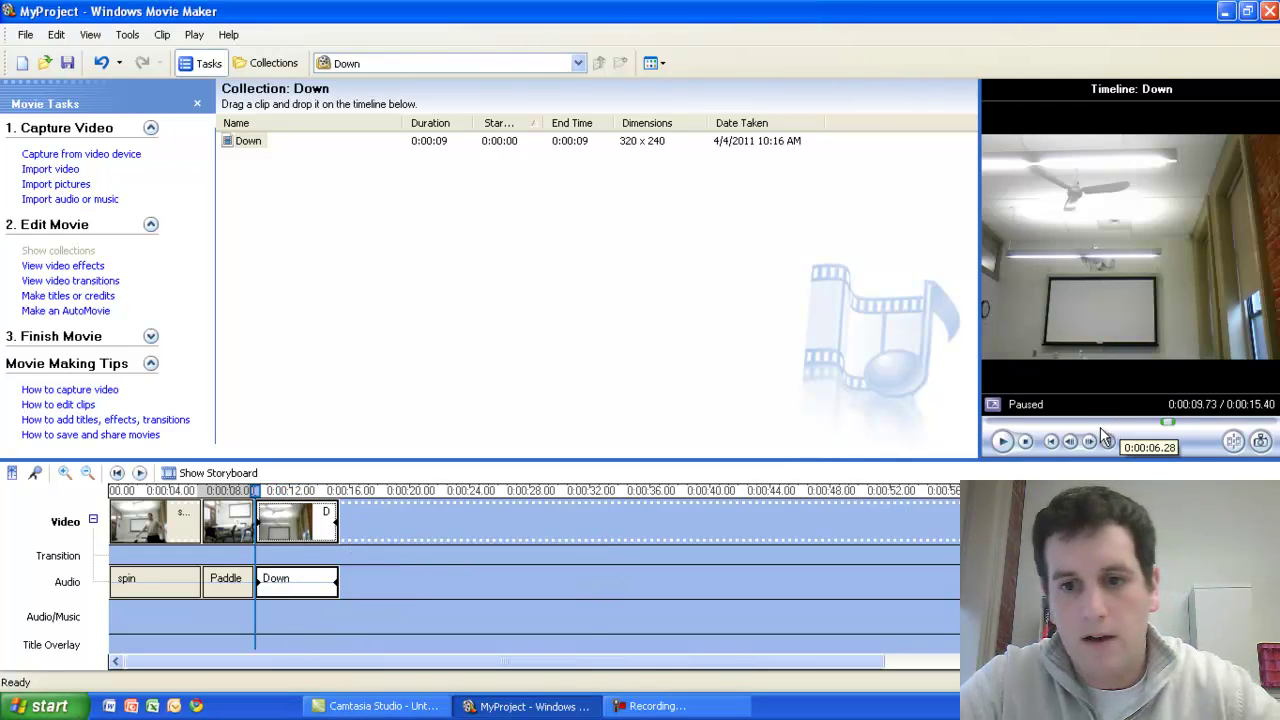
# Play the trimmed Down clip to where its action ends, split it at about 0:00:13.93, and delete the leftover end part
pyautogui.click(1006, 443)
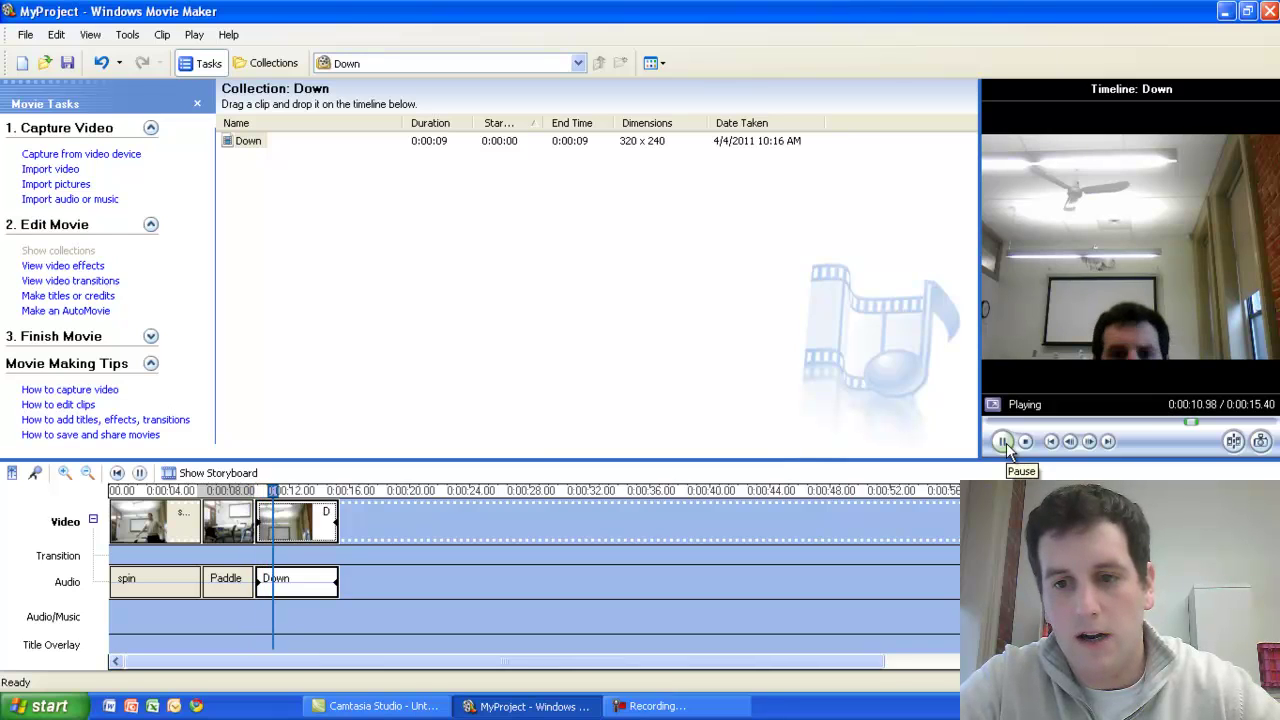
pyautogui.click(1006, 443)
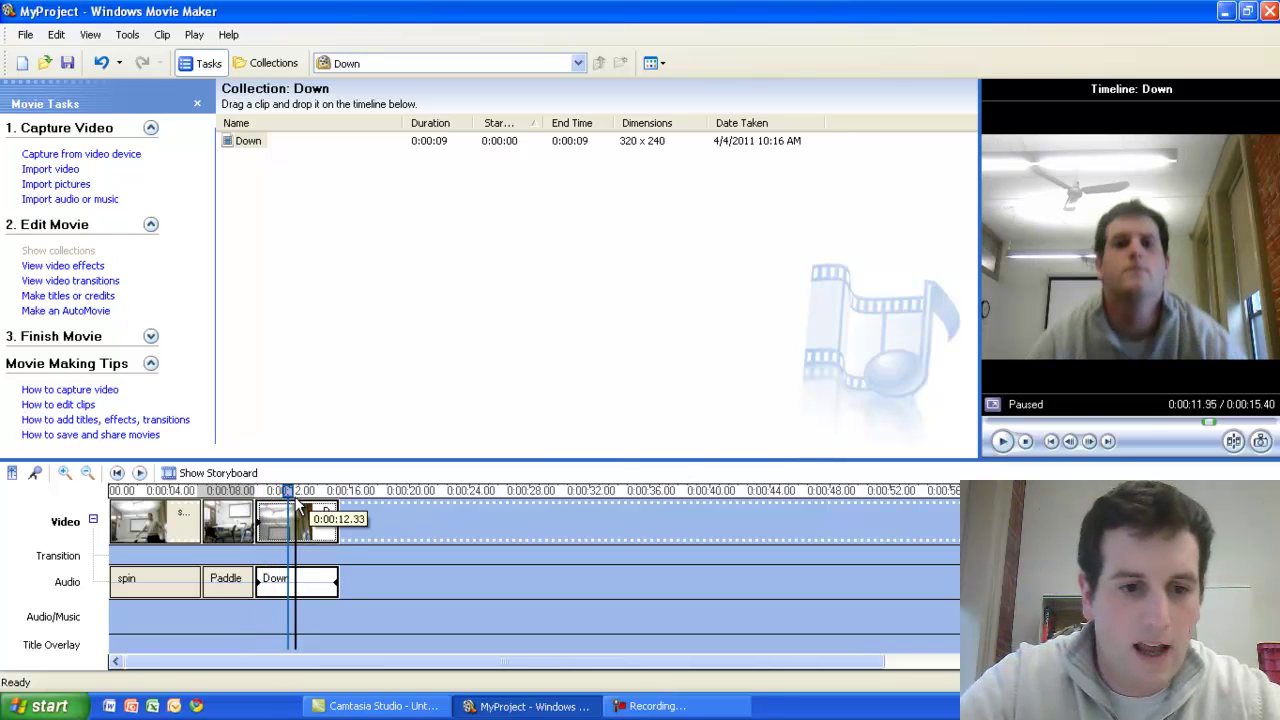
pyautogui.click(1005, 443)
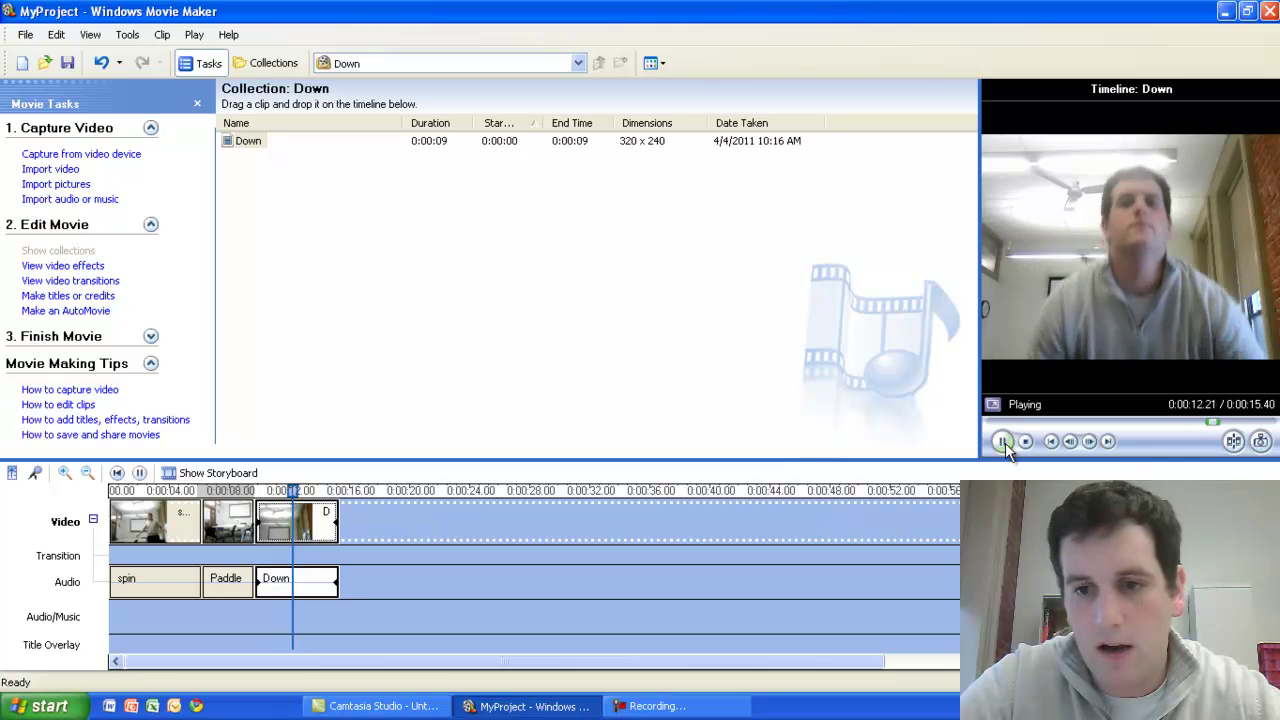
pyautogui.click(1005, 443)
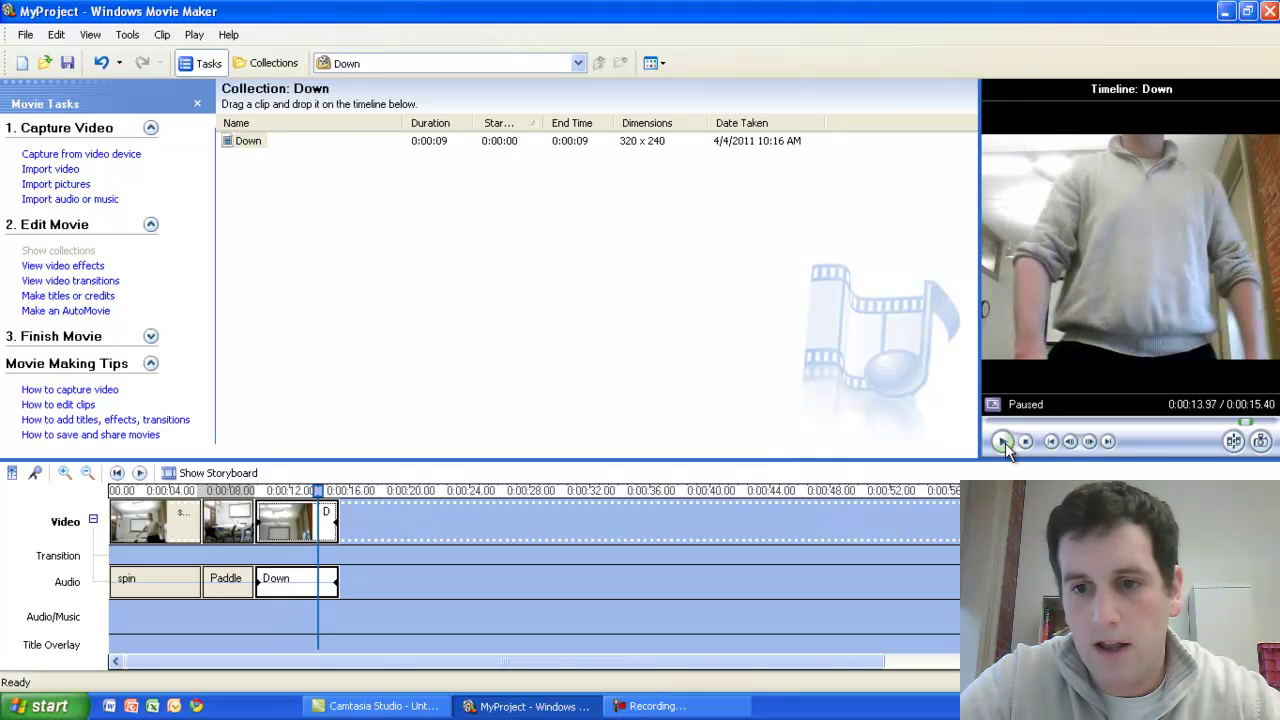
pyautogui.click(1233, 442)
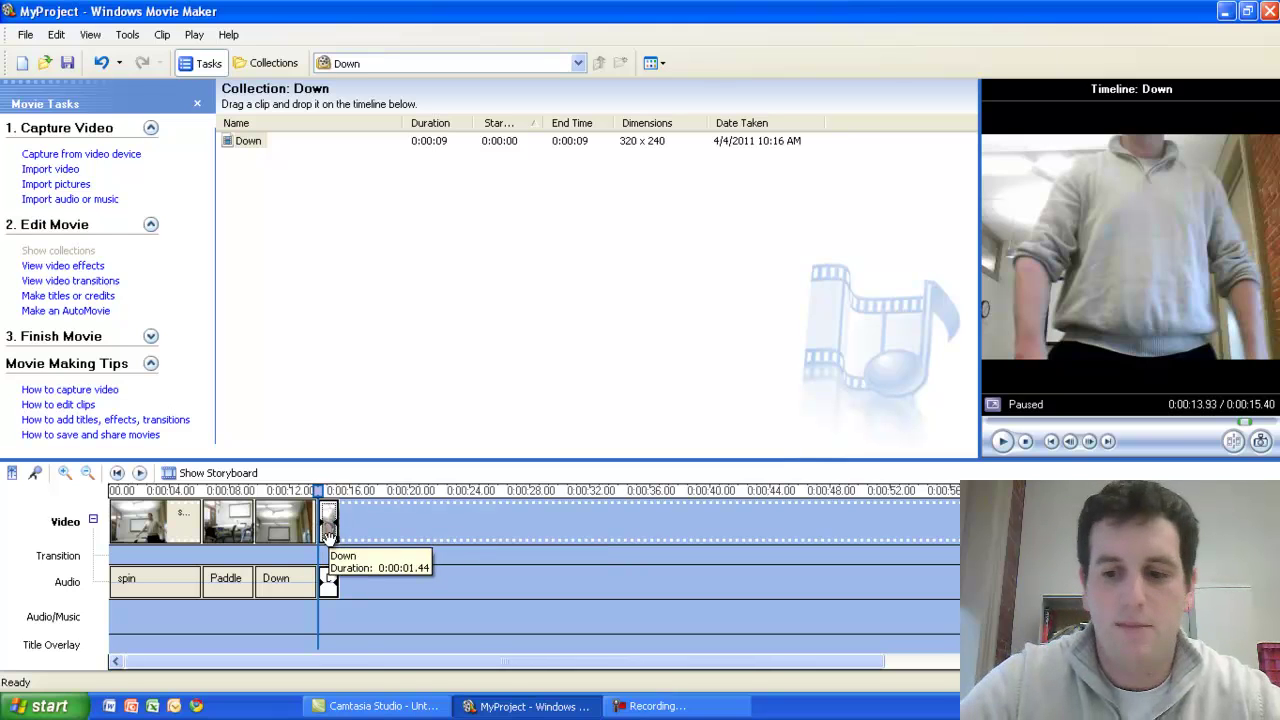
pyautogui.press('Delete')
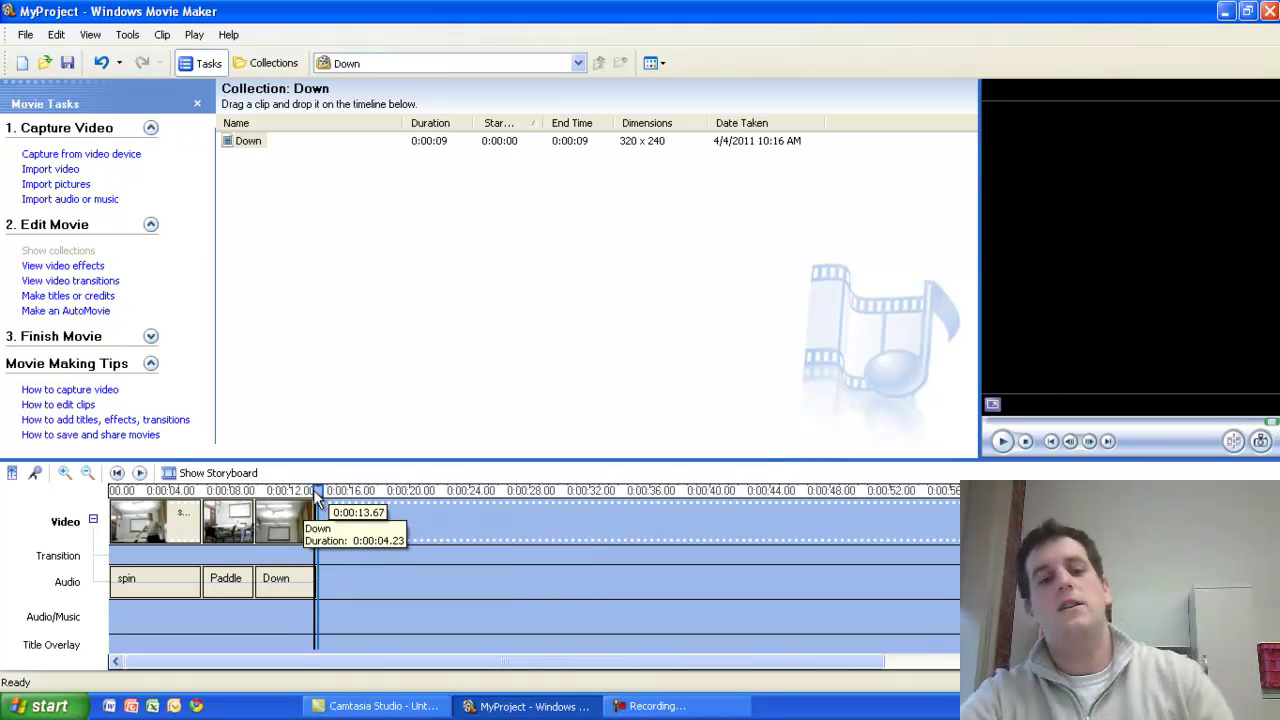
pyautogui.moveTo(318, 491)
pyautogui.mouseDown()
pyautogui.moveTo(135, 500)
pyautogui.moveTo(110, 490)
pyautogui.moveTo(264, 492)
pyautogui.moveTo(300, 470)
pyautogui.moveTo(106, 471)
pyautogui.moveTo(230, 500)
pyautogui.moveTo(292, 478)
pyautogui.moveTo(327, 485)
pyautogui.mouseUp()
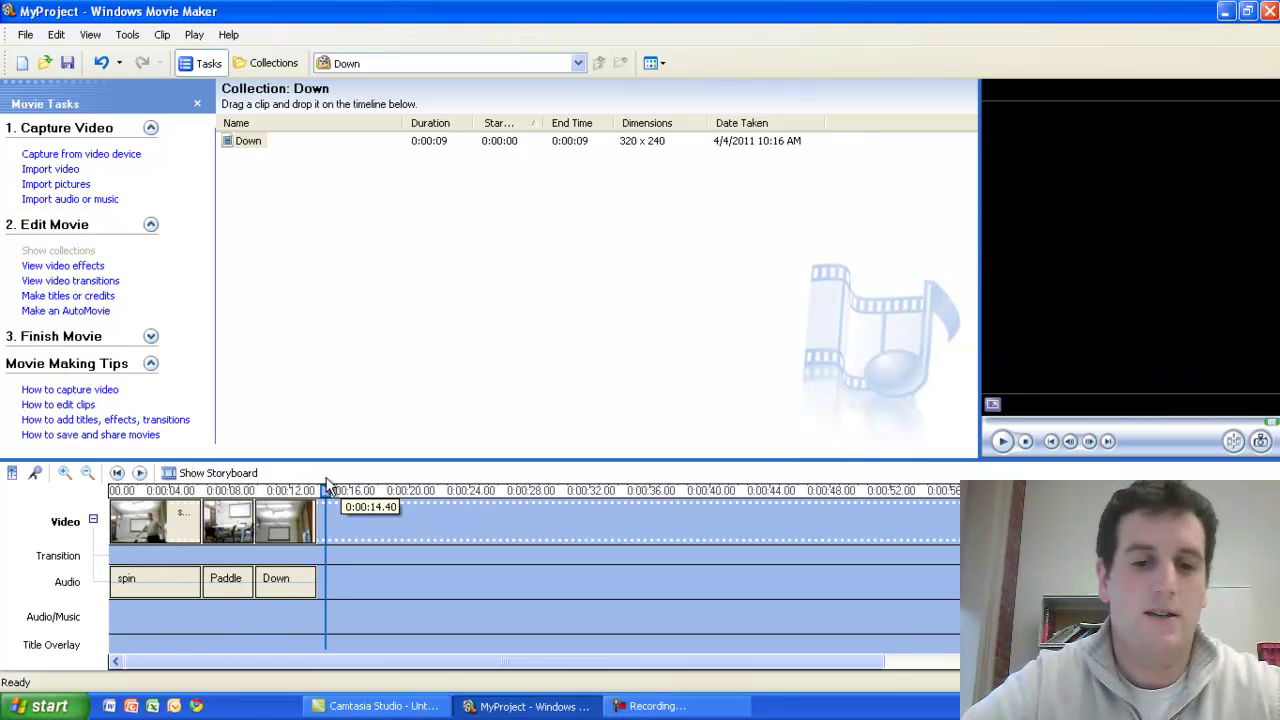
pyautogui.click(652, 706)
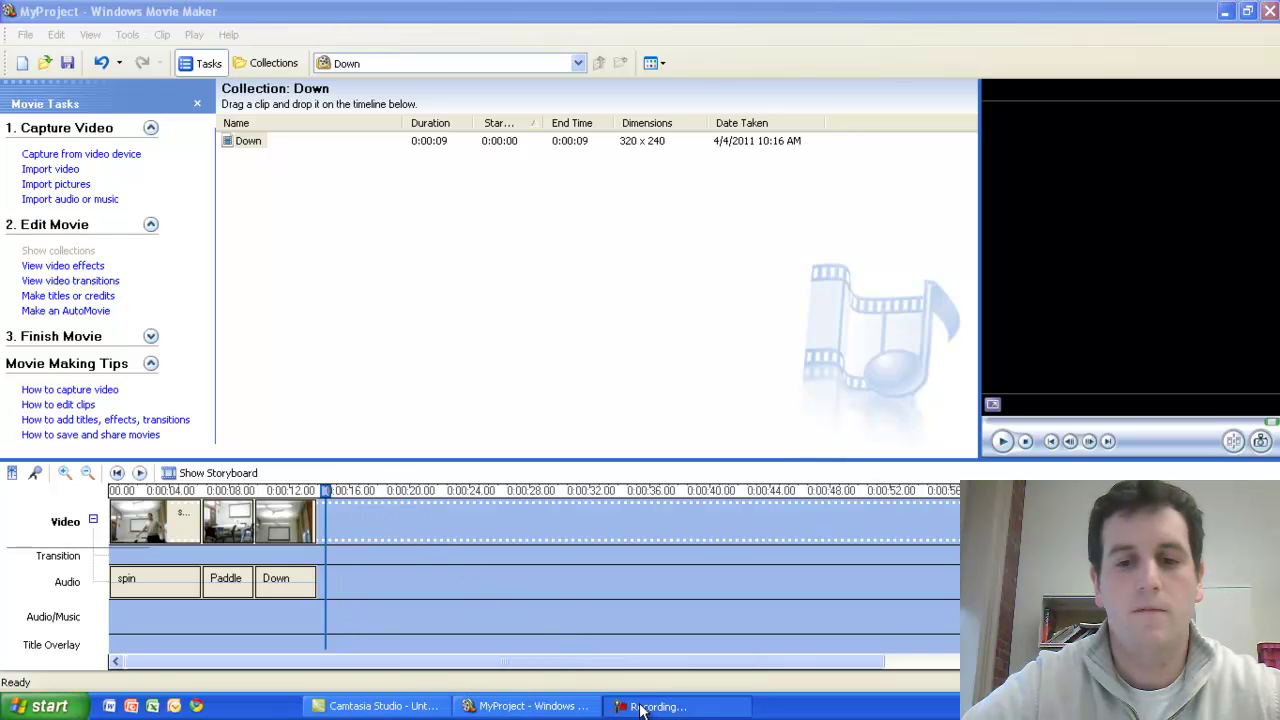